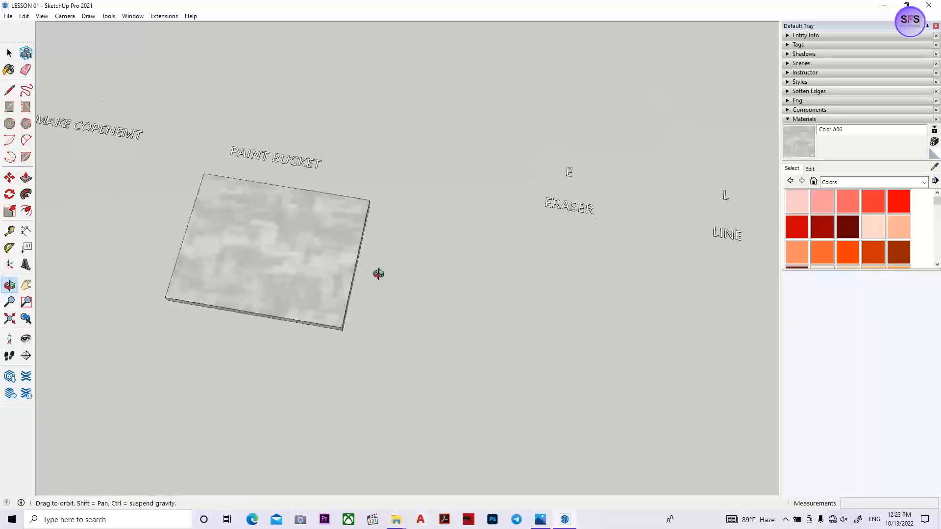
Hide the material browser and bring it back by activating the Paint Bucket tool
{"action": "middle_click_drag", "start_coordinate": [424, 228], "coordinate": [472, 231]}
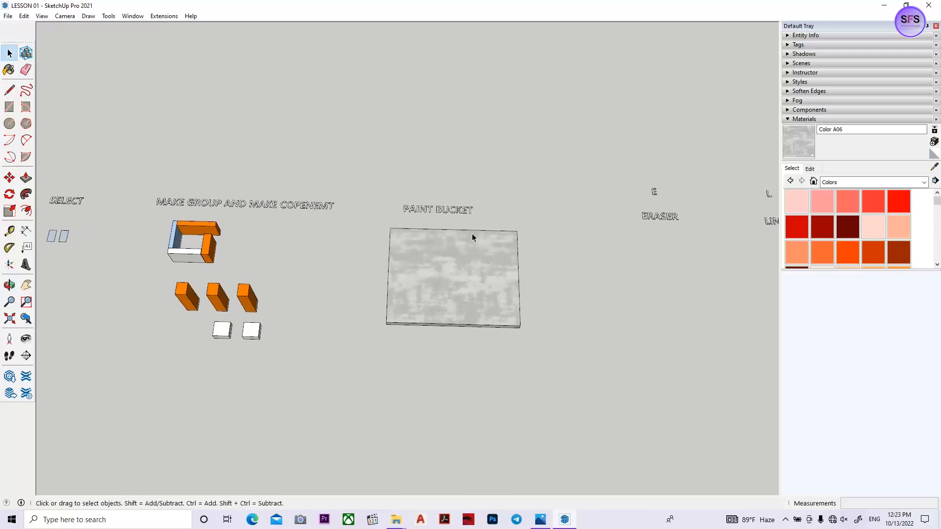
{"action": "scroll", "coordinate": [478, 272], "scroll_direction": "up", "scroll_amount": 5}
{"action": "mouse_move", "coordinate": [479, 277]}
{"action": "middle_mouse_down"}
{"action": "mouse_move", "coordinate": [547, 94]}
{"action": "mouse_move", "coordinate": [704, 37]}
{"action": "mouse_move", "coordinate": [315, 269]}
{"action": "mouse_move", "coordinate": [289, 336]}
{"action": "mouse_move", "coordinate": [504, 218]}
{"action": "mouse_move", "coordinate": [263, 139]}
{"action": "mouse_move", "coordinate": [229, 213]}
{"action": "mouse_move", "coordinate": [374, 275]}
{"action": "mouse_move", "coordinate": [239, 210]}
{"action": "middle_mouse_up"}
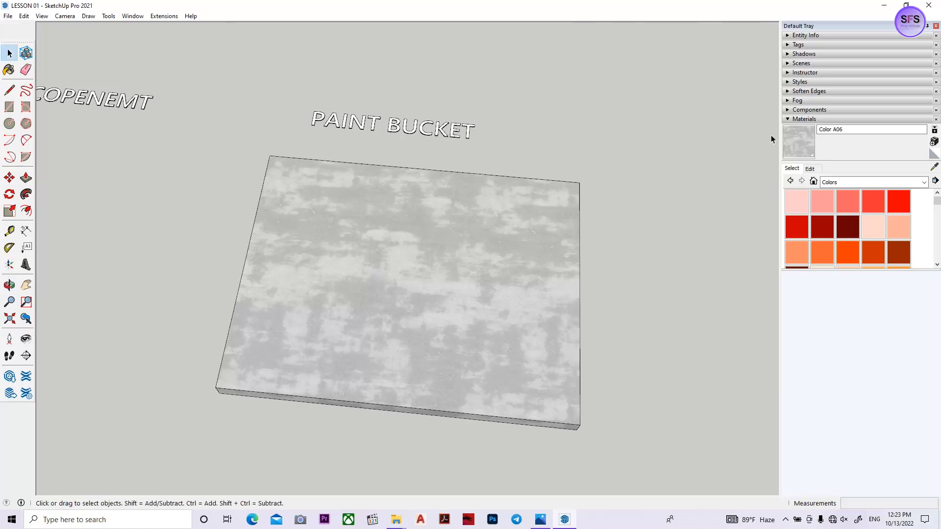
{"action": "left_click", "coordinate": [804, 119]}
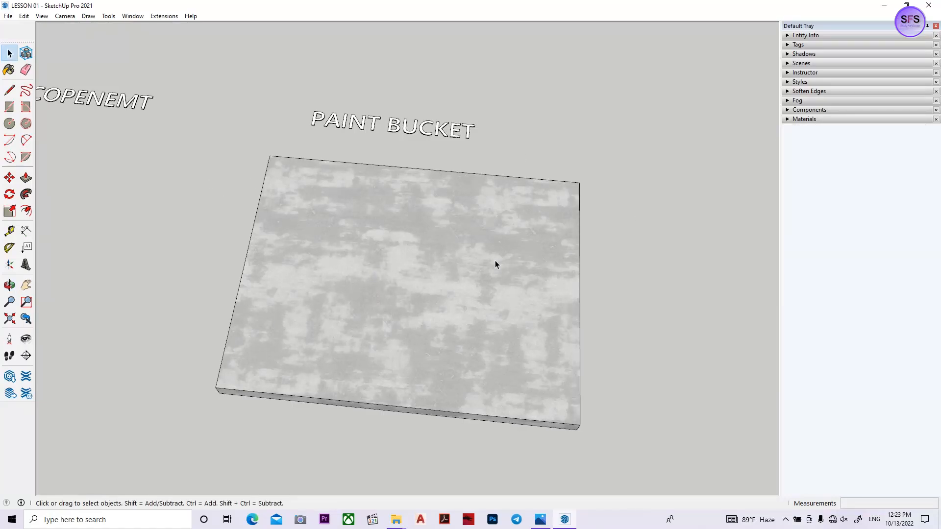
{"action": "key", "text": "b"}
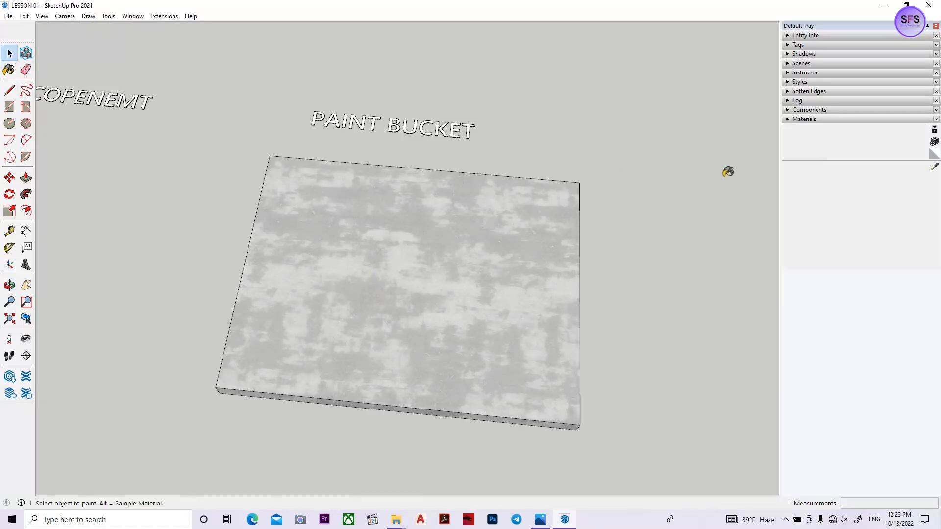
{"action": "scroll", "coordinate": [824, 209], "scroll_direction": "down", "scroll_amount": 7}
{"action": "scroll", "coordinate": [824, 209], "scroll_direction": "up", "scroll_amount": 6}
{"action": "scroll", "coordinate": [824, 208], "scroll_direction": "up", "scroll_amount": 1}
{"action": "scroll", "coordinate": [433, 294], "scroll_direction": "down", "scroll_amount": 3}
{"action": "mouse_move", "coordinate": [433, 294]}
{"action": "middle_mouse_down"}
{"action": "mouse_move", "coordinate": [441, 257]}
{"action": "mouse_move", "coordinate": [443, 277]}
{"action": "middle_mouse_up"}
{"action": "scroll", "coordinate": [443, 278], "scroll_direction": "up", "scroll_amount": 2}
{"action": "scroll", "coordinate": [429, 327], "scroll_direction": "up", "scroll_amount": 5}
{"action": "key", "text": "space"}
{"action": "scroll", "coordinate": [409, 334], "scroll_direction": "down", "scroll_amount": 5}
{"action": "middle_click_drag", "start_coordinate": [405, 338], "coordinate": [544, 277]}
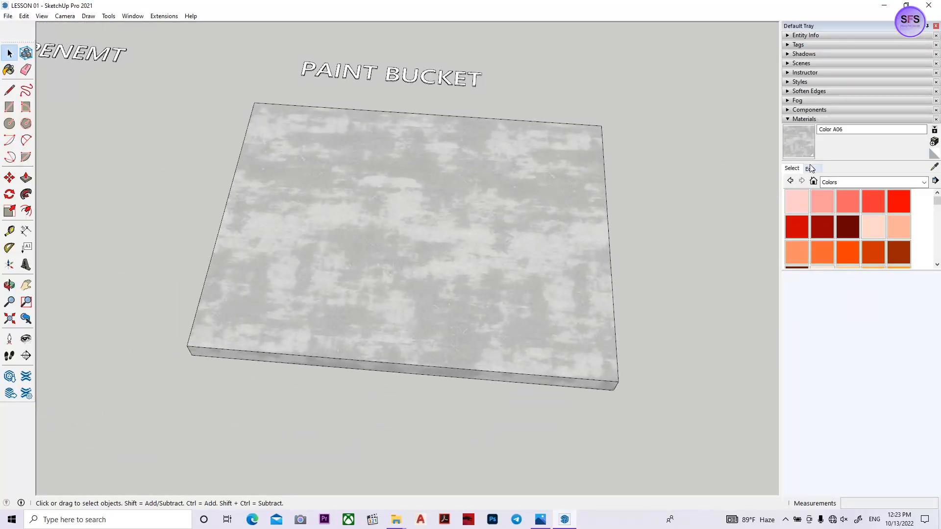
Paint the slab with Brick Antique 02 from the Brick, Cladding and Siding collection and open the material's edit settings
{"action": "left_click", "coordinate": [924, 182]}
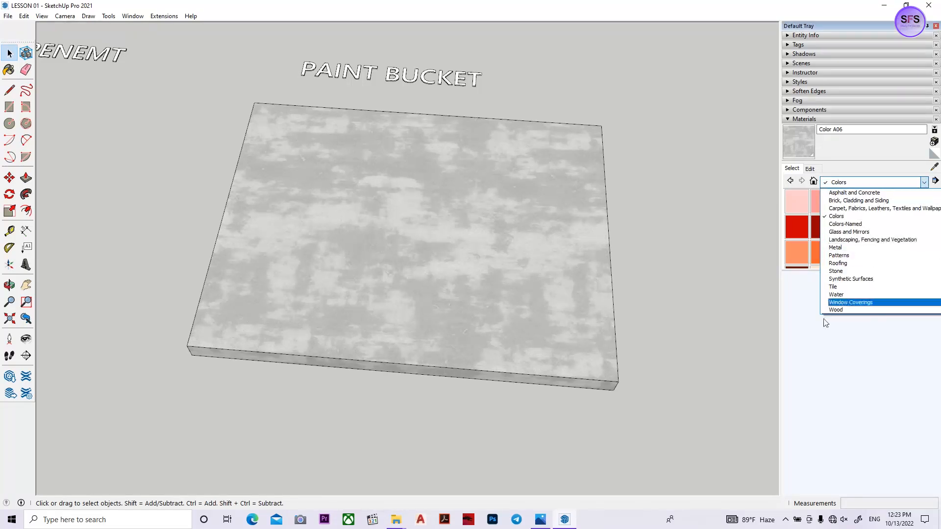
{"action": "left_click", "coordinate": [846, 201]}
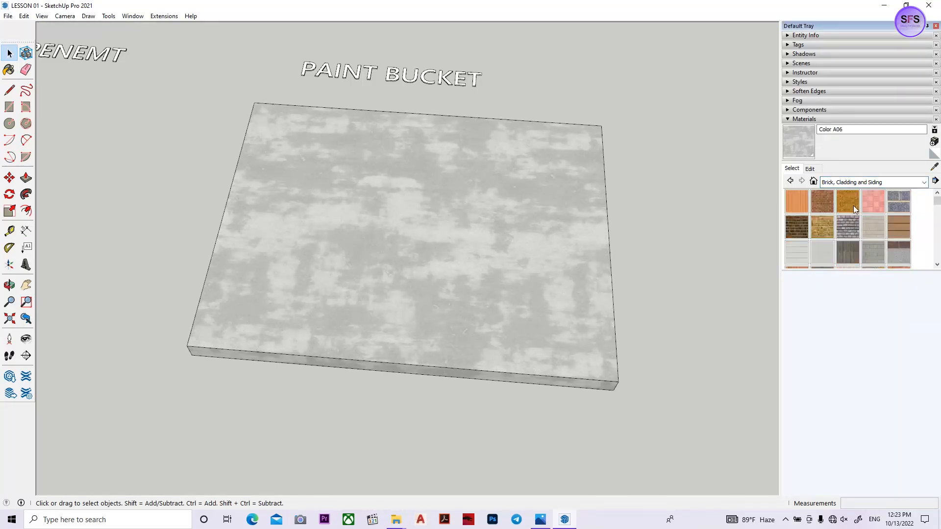
{"action": "left_click", "coordinate": [853, 202]}
{"action": "left_click", "coordinate": [562, 275]}
{"action": "middle_click_drag", "start_coordinate": [443, 244], "coordinate": [426, 238]}
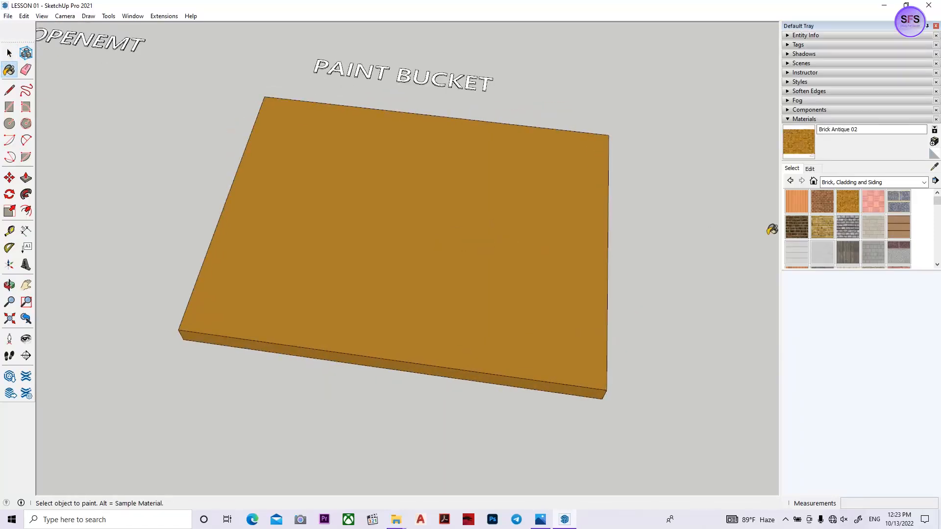
{"action": "key", "text": "space"}
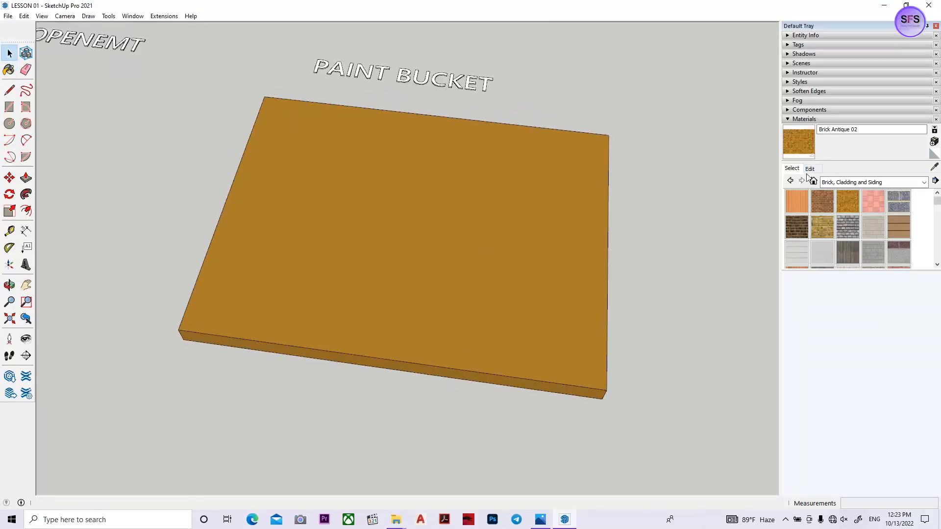
{"action": "left_click", "coordinate": [810, 170]}
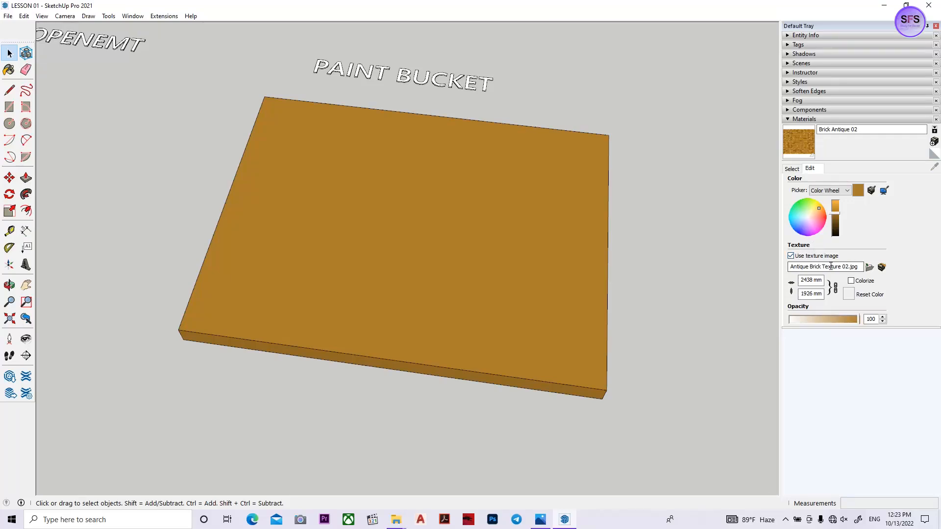
{"action": "mouse_move", "coordinate": [515, 271]}
{"action": "middle_mouse_down"}
{"action": "mouse_move", "coordinate": [626, 153]}
{"action": "mouse_move", "coordinate": [459, 256]}
{"action": "middle_mouse_up"}
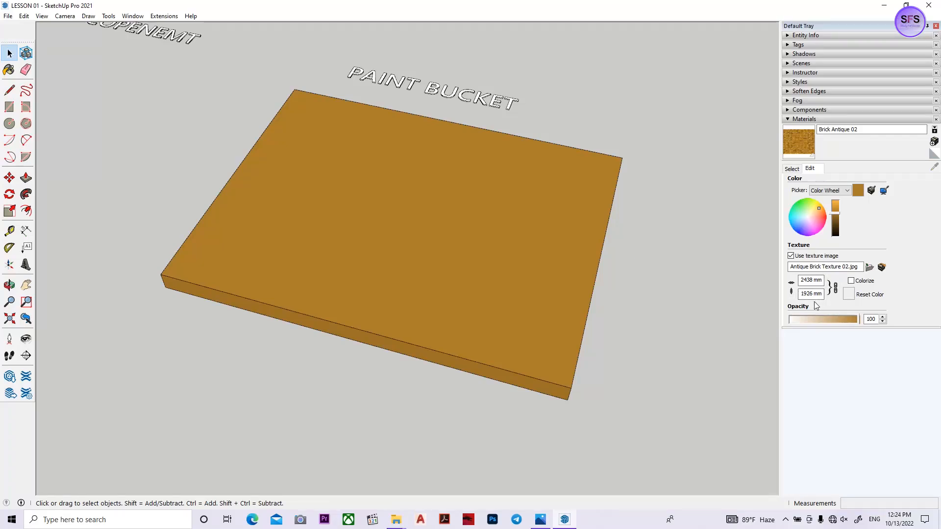
Paint the slab with Color D08 from the Colors collection and open that material's edit settings
{"action": "left_click", "coordinate": [793, 170]}
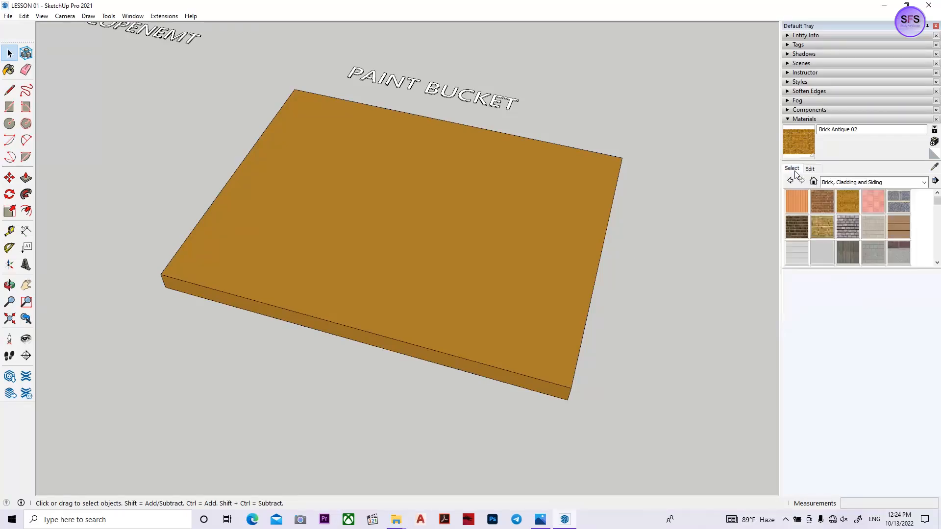
{"action": "left_click", "coordinate": [837, 183]}
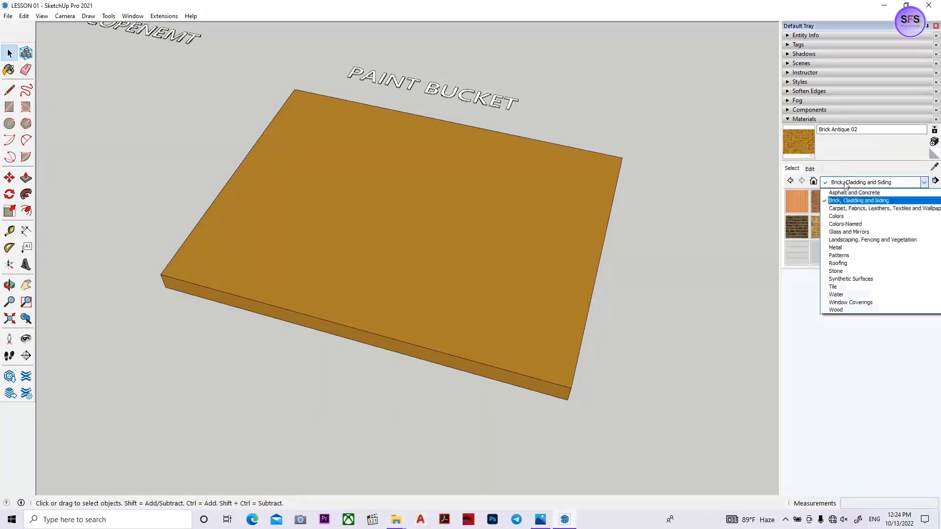
{"action": "left_click", "coordinate": [851, 222]}
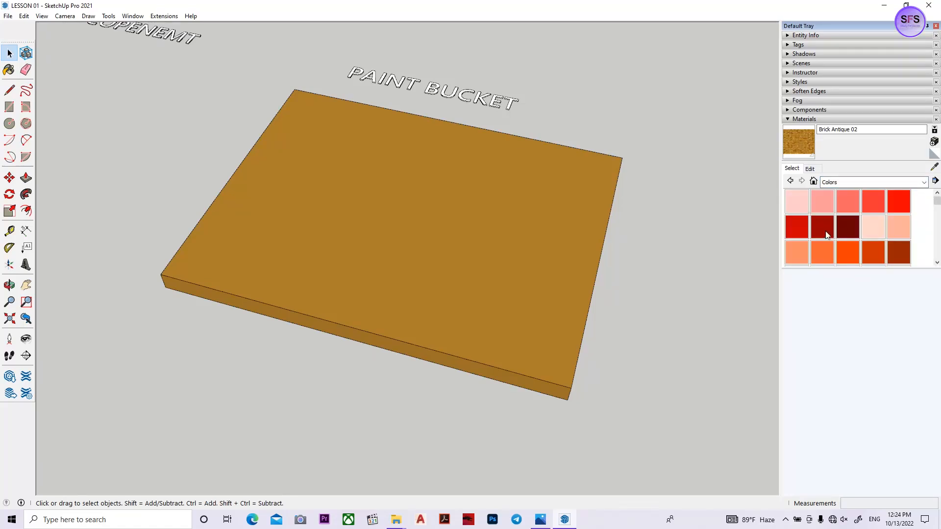
{"action": "scroll", "coordinate": [828, 234], "scroll_direction": "down", "scroll_amount": 3}
{"action": "left_click", "coordinate": [824, 234]}
{"action": "left_click", "coordinate": [560, 218]}
{"action": "middle_click_drag", "start_coordinate": [535, 221], "coordinate": [571, 230]}
{"action": "key", "text": "space"}
{"action": "left_click", "coordinate": [811, 169]}
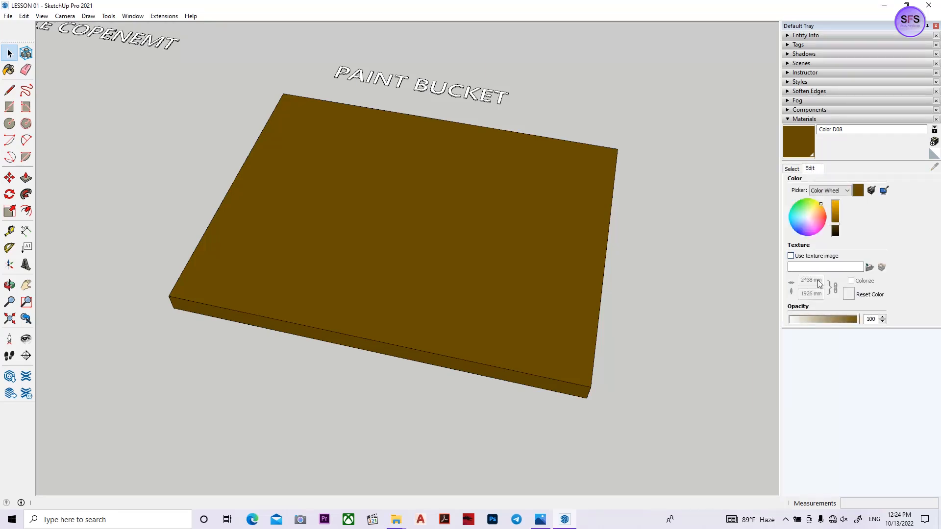
Paint the slab with Metal Steel Textured White from the Metal collection and open its edit settings
{"action": "scroll", "coordinate": [471, 341], "scroll_direction": "up", "scroll_amount": 4}
{"action": "mouse_move", "coordinate": [484, 321]}
{"action": "middle_mouse_down"}
{"action": "mouse_move", "coordinate": [586, 296]}
{"action": "mouse_move", "coordinate": [532, 323]}
{"action": "middle_mouse_up"}
{"action": "scroll", "coordinate": [613, 299], "scroll_direction": "up", "scroll_amount": 2}
{"action": "scroll", "coordinate": [620, 301], "scroll_direction": "down", "scroll_amount": 2}
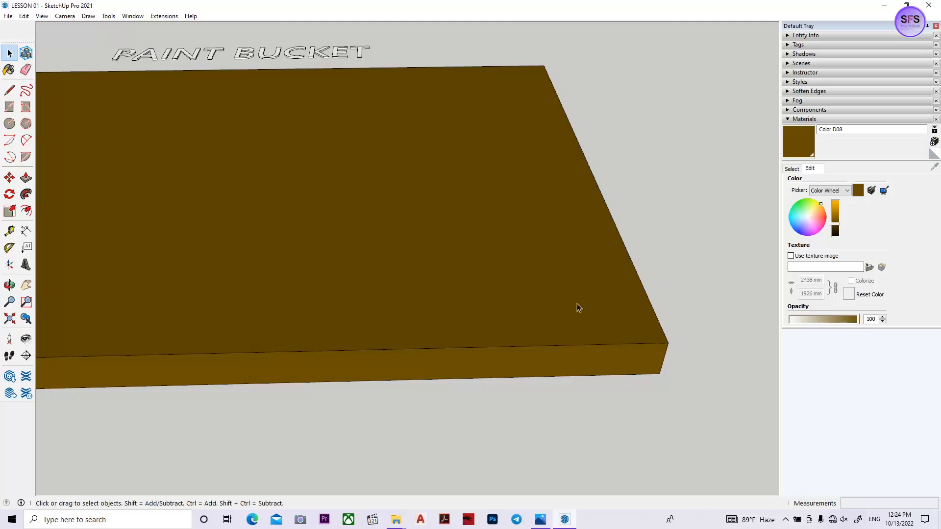
{"action": "mouse_move", "coordinate": [574, 304]}
{"action": "middle_mouse_down"}
{"action": "mouse_move", "coordinate": [633, 263]}
{"action": "mouse_move", "coordinate": [552, 286]}
{"action": "mouse_move", "coordinate": [770, 187]}
{"action": "middle_mouse_up"}
{"action": "left_click", "coordinate": [799, 171]}
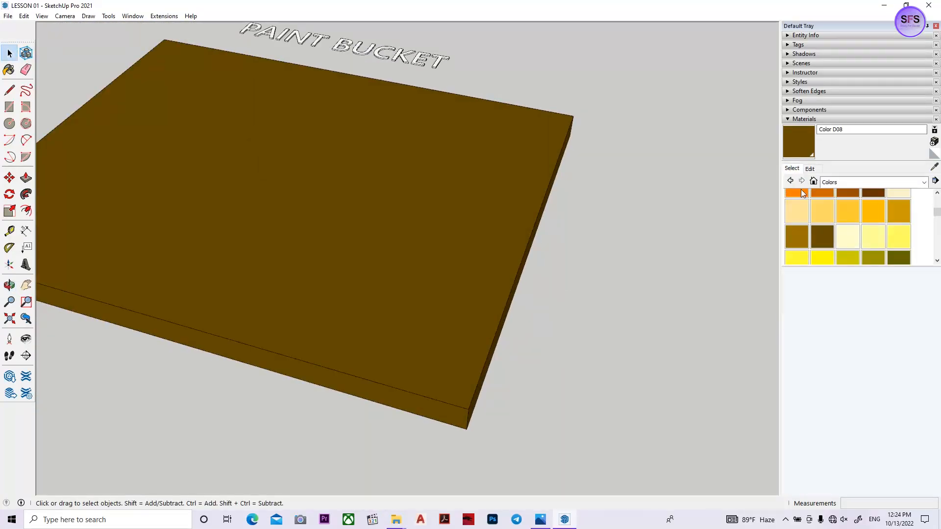
{"action": "left_click", "coordinate": [843, 183]}
{"action": "left_click", "coordinate": [847, 249]}
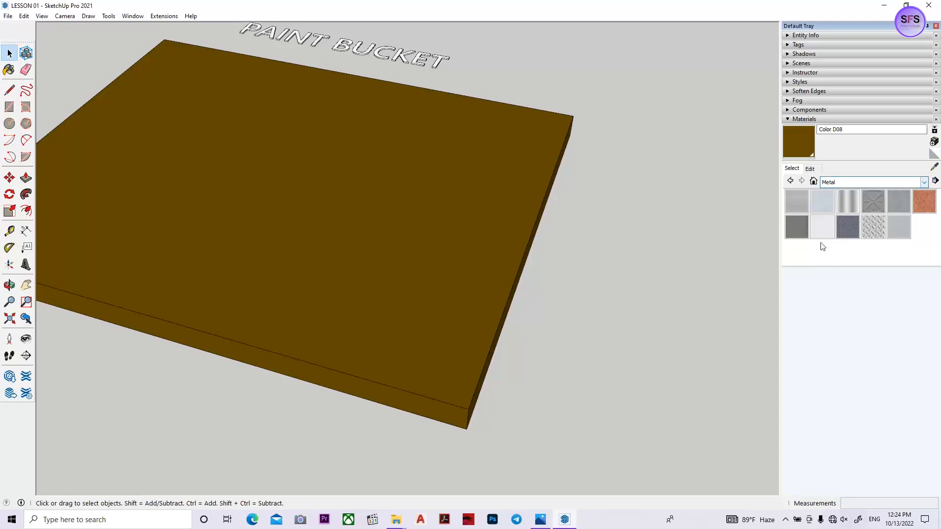
{"action": "left_click", "coordinate": [874, 229]}
{"action": "left_click", "coordinate": [370, 196]}
{"action": "key", "text": "space"}
{"action": "left_click", "coordinate": [810, 168]}
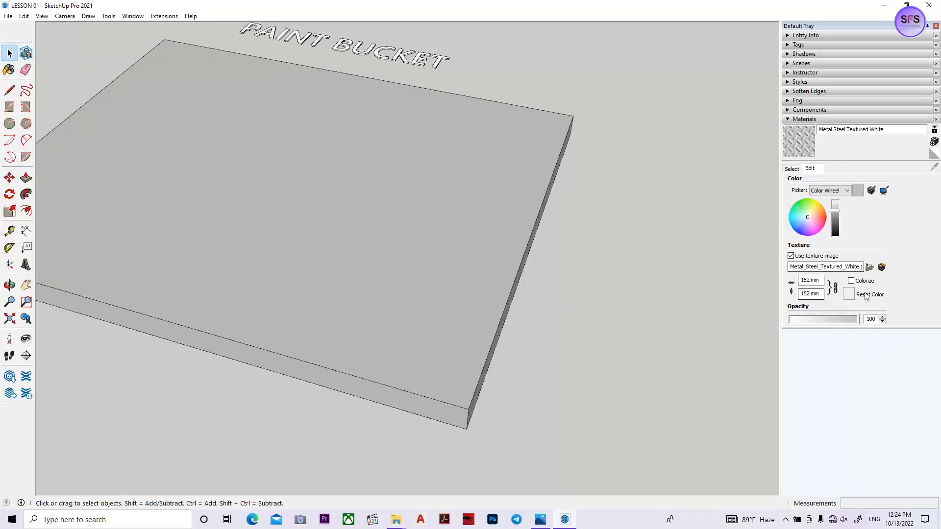
Create a new material using the texture image Concrete017_4K_Roughness.jpg and paint the slab with it
{"action": "left_click", "coordinate": [934, 142]}
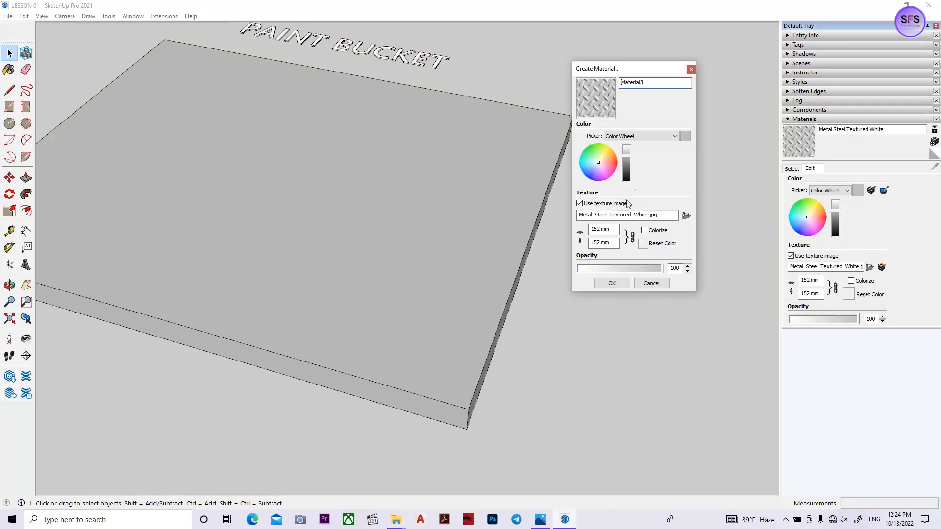
{"action": "left_click", "coordinate": [686, 215]}
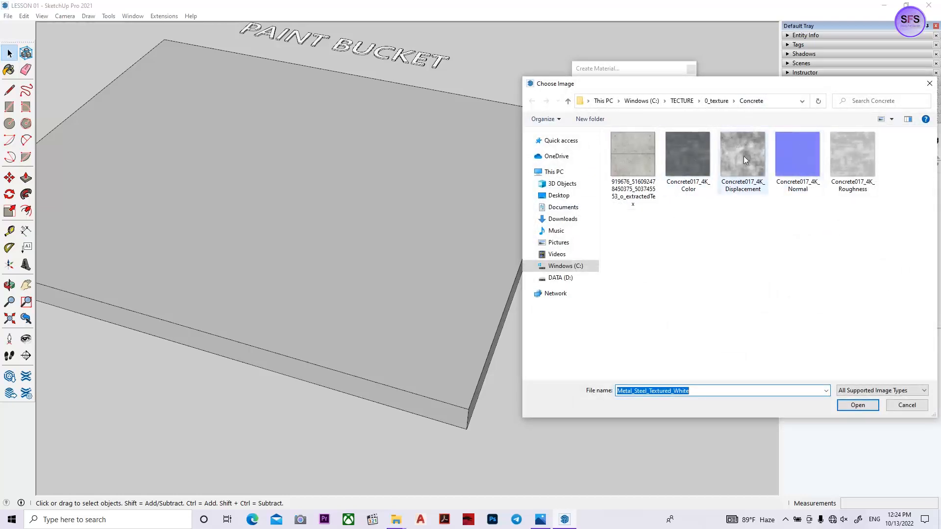
{"action": "left_click", "coordinate": [841, 155]}
{"action": "left_click", "coordinate": [863, 403]}
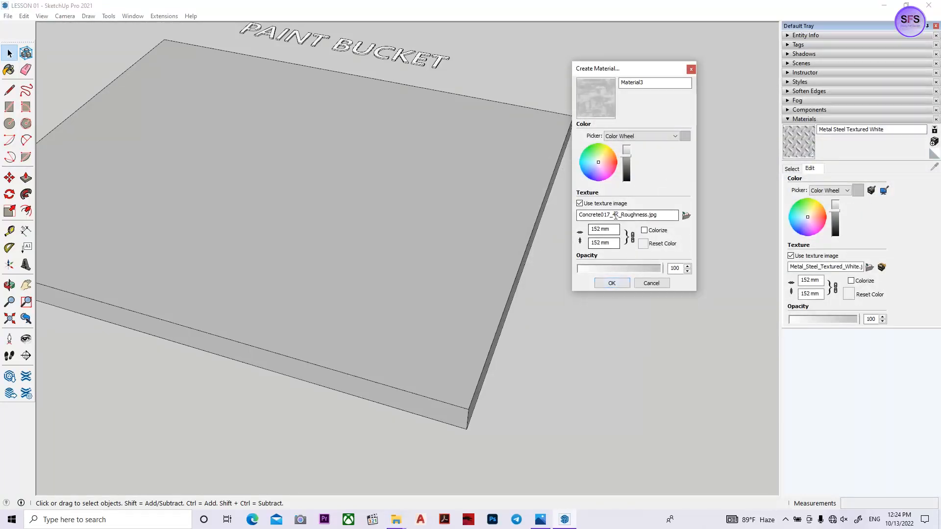
{"action": "left_click", "coordinate": [618, 284]}
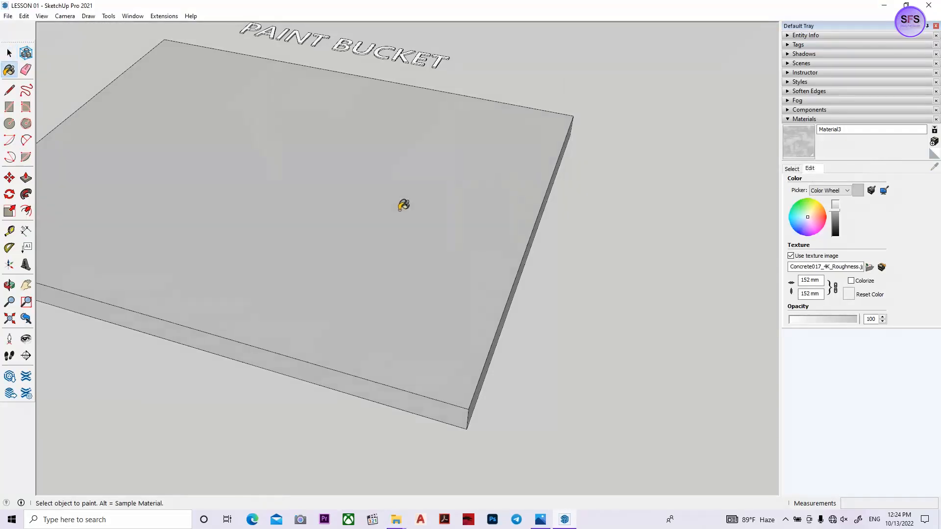
{"action": "middle_click_drag", "start_coordinate": [435, 210], "coordinate": [464, 273]}
{"action": "scroll", "coordinate": [451, 294], "scroll_direction": "up", "scroll_amount": 3}
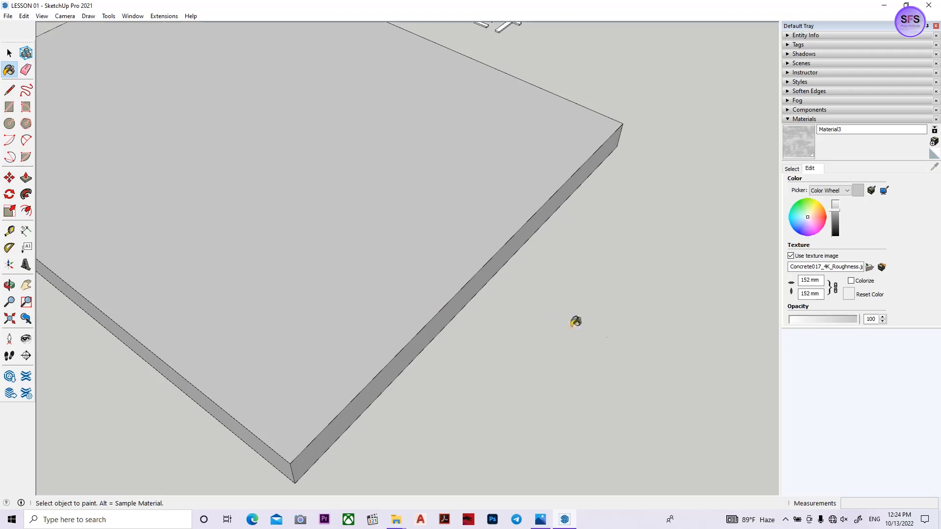
{"action": "key", "text": "space"}
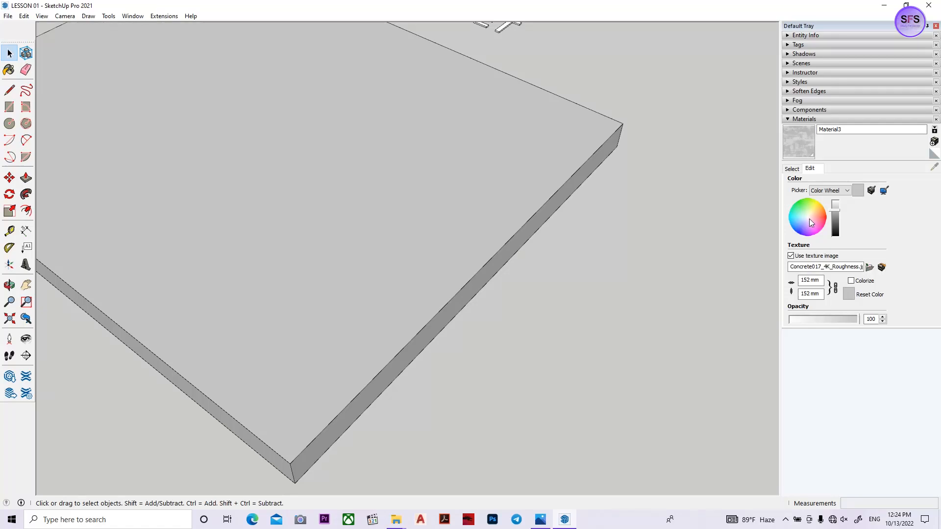
Recolour the slab's concrete material to purple on the color wheel and return to the model's material list
{"action": "left_click", "coordinate": [808, 225]}
{"action": "left_click", "coordinate": [808, 225]}
{"action": "middle_click_drag", "start_coordinate": [551, 296], "coordinate": [532, 371]}
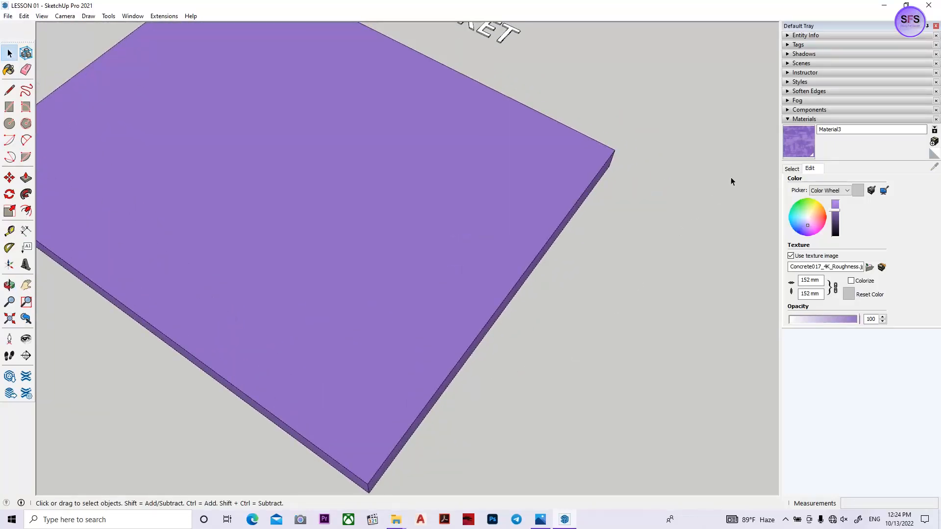
{"action": "left_click", "coordinate": [791, 169]}
{"action": "scroll", "coordinate": [625, 286], "scroll_direction": "down", "scroll_amount": 6}
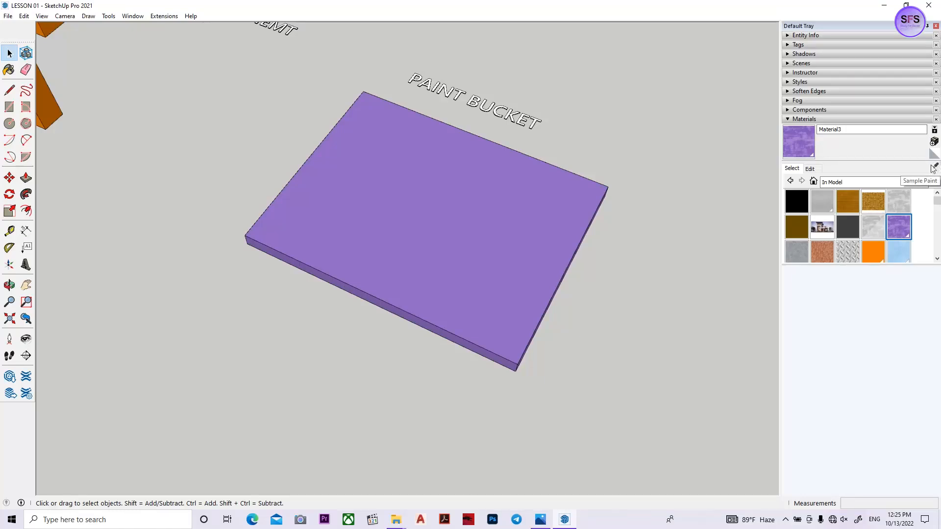
{"action": "scroll", "coordinate": [632, 227], "scroll_direction": "down", "scroll_amount": 2}
{"action": "middle_click_drag", "start_coordinate": [633, 228], "coordinate": [522, 216]}
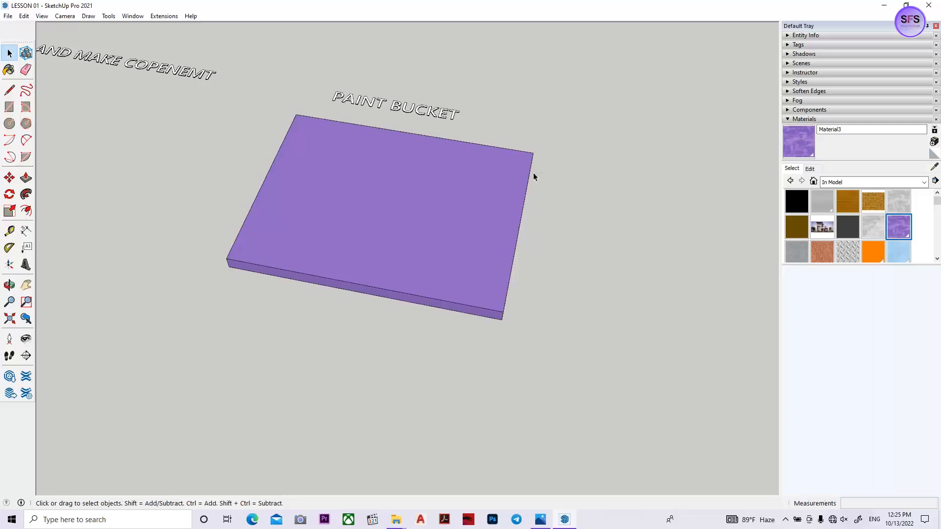
Choose Aluminum from the In Model materials as the active paint material
{"action": "key", "text": "r"}
{"action": "scroll", "coordinate": [533, 173], "scroll_direction": "down", "scroll_amount": 2}
{"action": "middle_click_drag", "start_coordinate": [715, 268], "coordinate": [517, 257], "text": "shift"}
{"action": "scroll", "coordinate": [517, 256], "scroll_direction": "down", "scroll_amount": 1}
{"action": "middle_click_drag", "start_coordinate": [426, 277], "coordinate": [533, 106], "text": "shift"}
{"action": "middle_click_drag", "start_coordinate": [348, 116], "coordinate": [469, 121]}
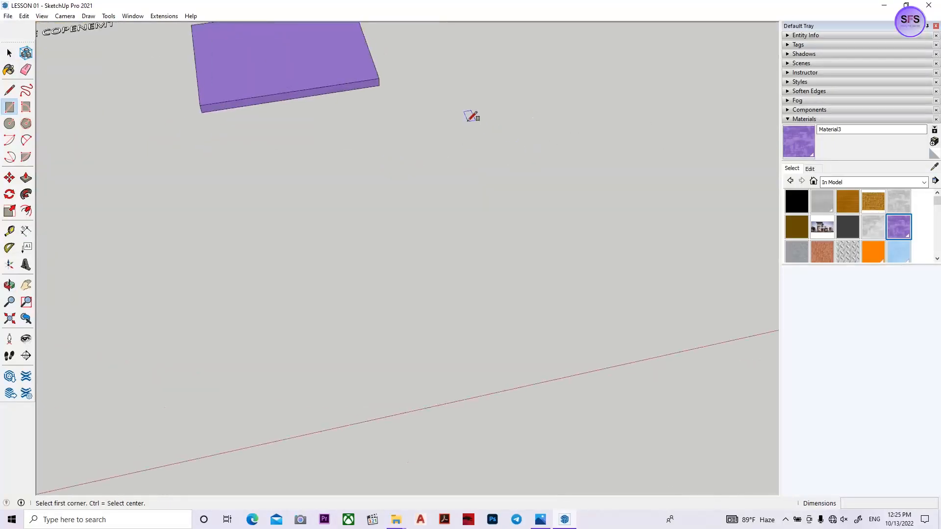
{"action": "key", "text": "b"}
{"action": "left_click", "coordinate": [821, 197]}
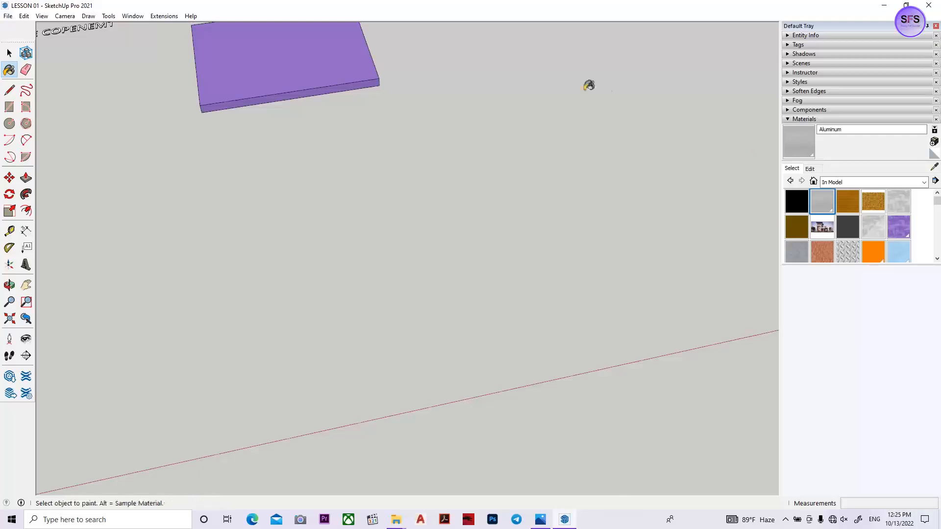
Draw a rectangle on the open ground behind the PAINT BUCKET label and push/pull it up about 112350 mm into a box
{"action": "middle_click_drag", "start_coordinate": [589, 85], "coordinate": [636, 235], "text": "shift"}
{"action": "scroll", "coordinate": [489, 193], "scroll_direction": "up", "scroll_amount": 2}
{"action": "middle_click_drag", "start_coordinate": [490, 193], "coordinate": [530, 189]}
{"action": "key", "text": "r"}
{"action": "scroll", "coordinate": [508, 132], "scroll_direction": "down", "scroll_amount": 2}
{"action": "middle_click_drag", "start_coordinate": [508, 132], "coordinate": [608, 331], "text": "shift"}
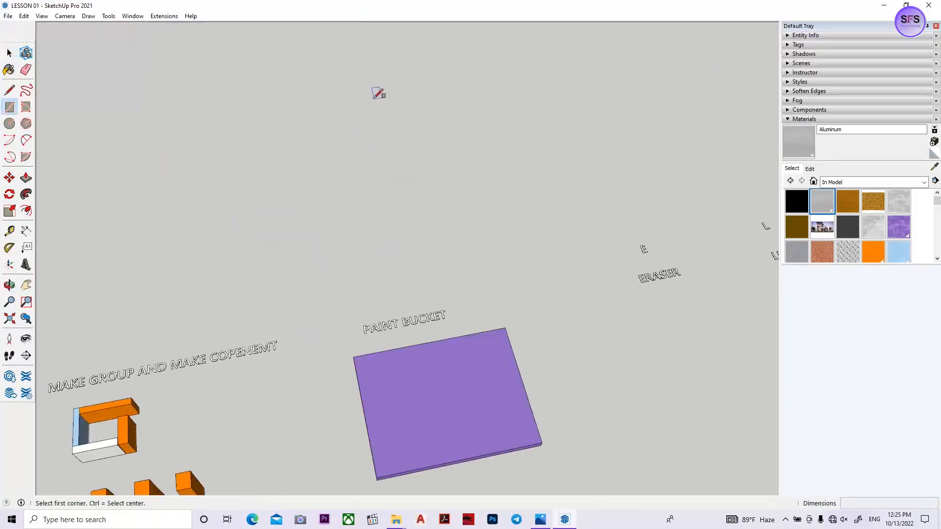
{"action": "left_click", "coordinate": [374, 99]}
{"action": "left_click", "coordinate": [494, 175]}
{"action": "key", "text": "space"}
{"action": "key", "text": "p"}
{"action": "left_click", "coordinate": [445, 153]}
{"action": "left_click", "coordinate": [443, 138]}
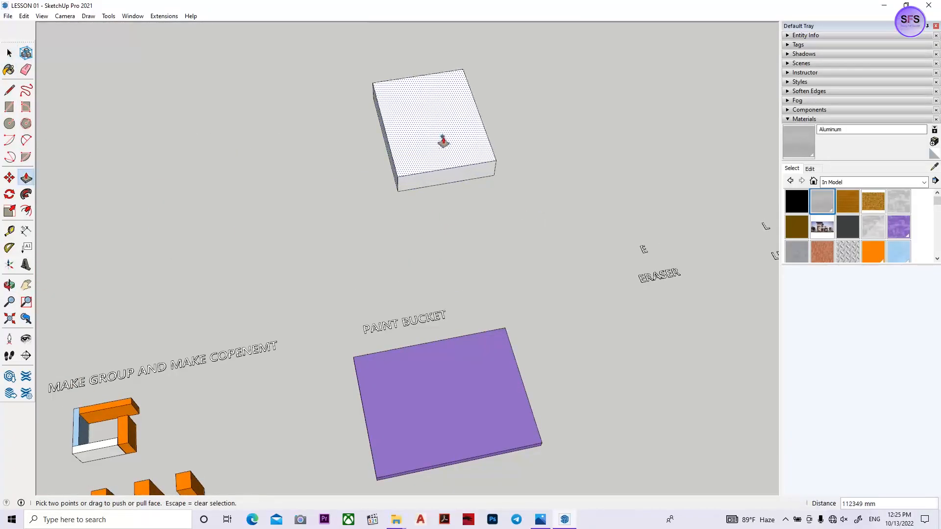
Select the whole new box, make it a group, and deselect it
{"action": "scroll", "coordinate": [444, 141], "scroll_direction": "down", "scroll_amount": 2}
{"action": "key", "text": "space"}
{"action": "triple_click", "coordinate": [435, 156]}
{"action": "right_click", "coordinate": [436, 156]}
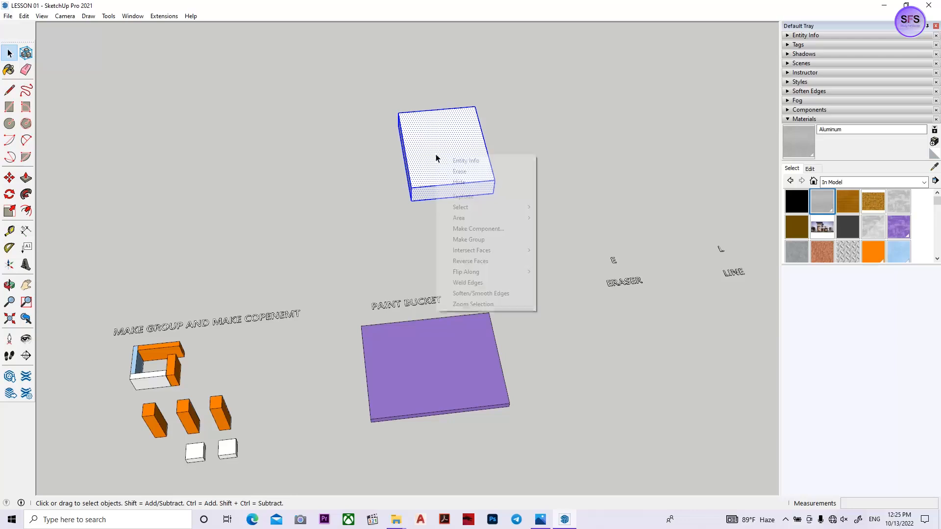
{"action": "left_click", "coordinate": [472, 240]}
{"action": "left_click", "coordinate": [600, 188]}
{"action": "middle_click_drag", "start_coordinate": [600, 188], "coordinate": [495, 251]}
{"action": "left_click", "coordinate": [506, 192]}
{"action": "left_click", "coordinate": [598, 210]}
{"action": "middle_click_drag", "start_coordinate": [557, 252], "coordinate": [431, 240]}
{"action": "middle_click_drag", "start_coordinate": [502, 219], "coordinate": [575, 163]}
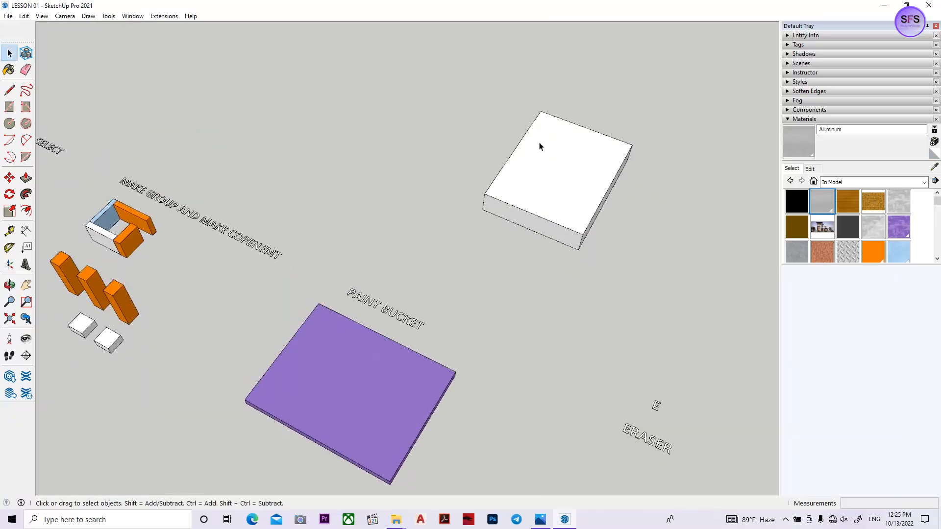
Switch the material library to the Roofing collection and check which other collections are available
{"action": "left_click", "coordinate": [873, 181]}
{"action": "left_click", "coordinate": [854, 288]}
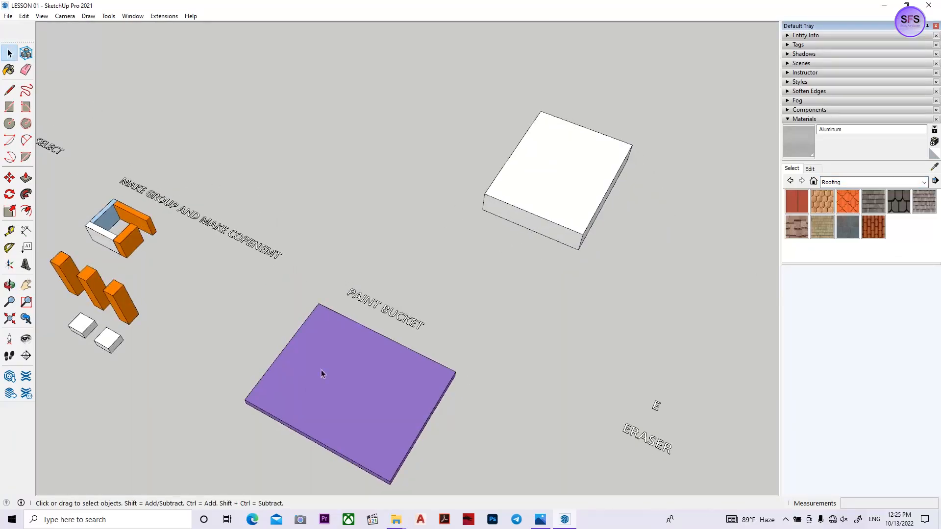
{"action": "scroll", "coordinate": [361, 375], "scroll_direction": "up", "scroll_amount": 5}
{"action": "middle_click_drag", "start_coordinate": [300, 306], "coordinate": [379, 195], "text": "shift"}
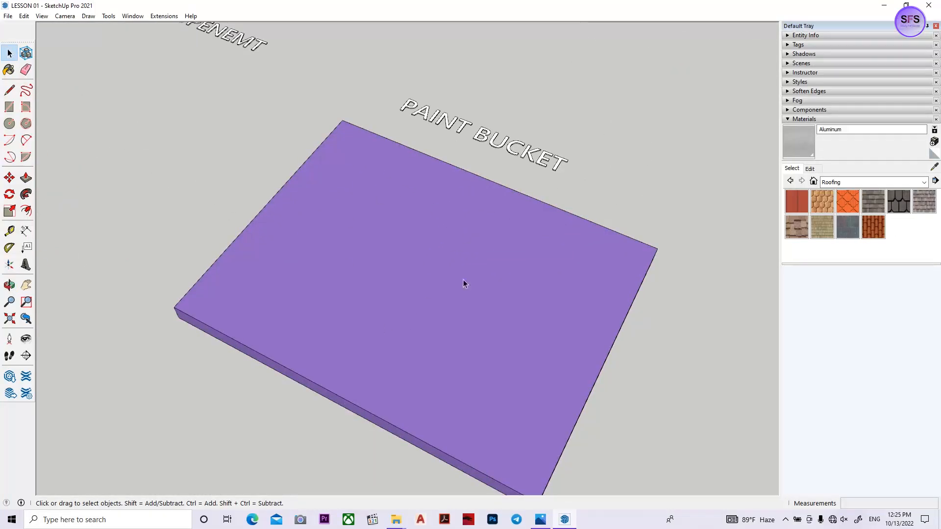
{"action": "mouse_move", "coordinate": [458, 195]}
{"action": "middle_mouse_down"}
{"action": "mouse_move", "coordinate": [468, 246]}
{"action": "mouse_move", "coordinate": [462, 287]}
{"action": "mouse_move", "coordinate": [430, 312]}
{"action": "middle_mouse_up"}
{"action": "scroll", "coordinate": [473, 251], "scroll_direction": "down", "scroll_amount": 3}
{"action": "left_click", "coordinate": [858, 130]}
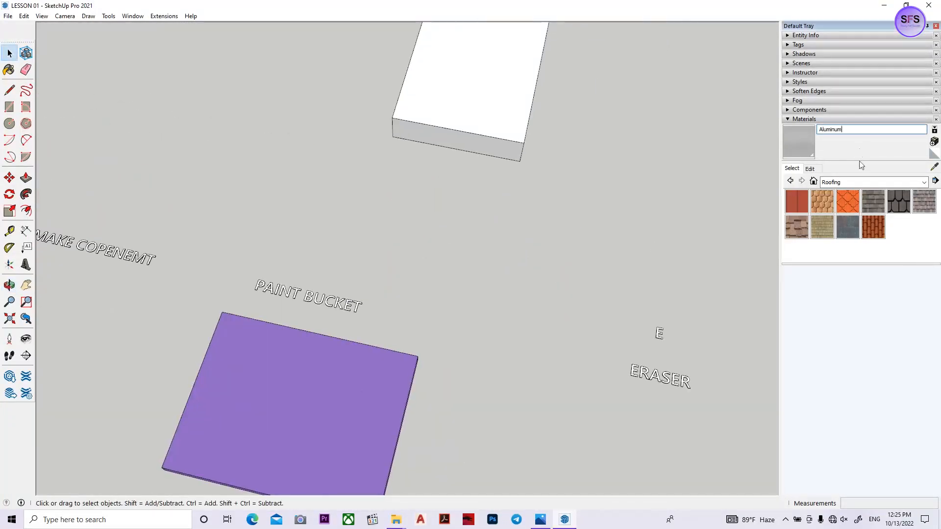
{"action": "left_click", "coordinate": [924, 182]}
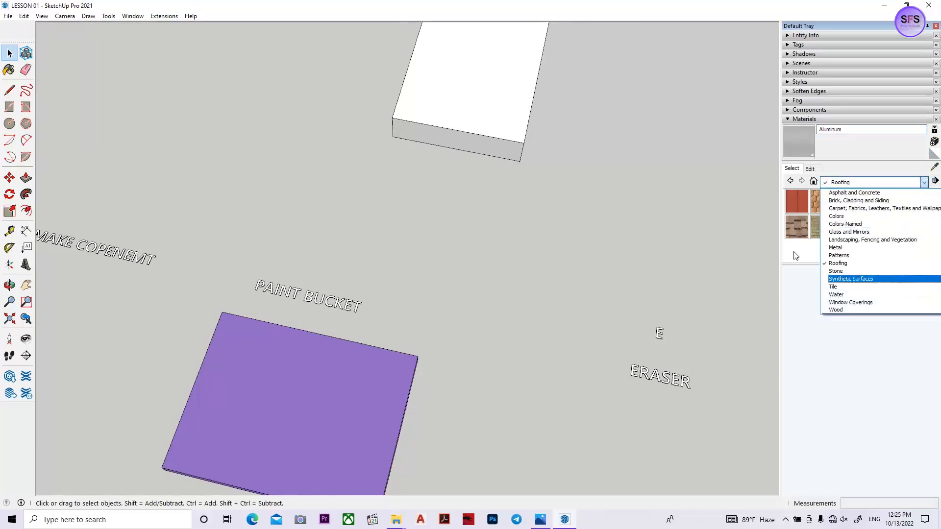
{"action": "left_click", "coordinate": [793, 269]}
{"action": "scroll", "coordinate": [557, 230], "scroll_direction": "down", "scroll_amount": 2}
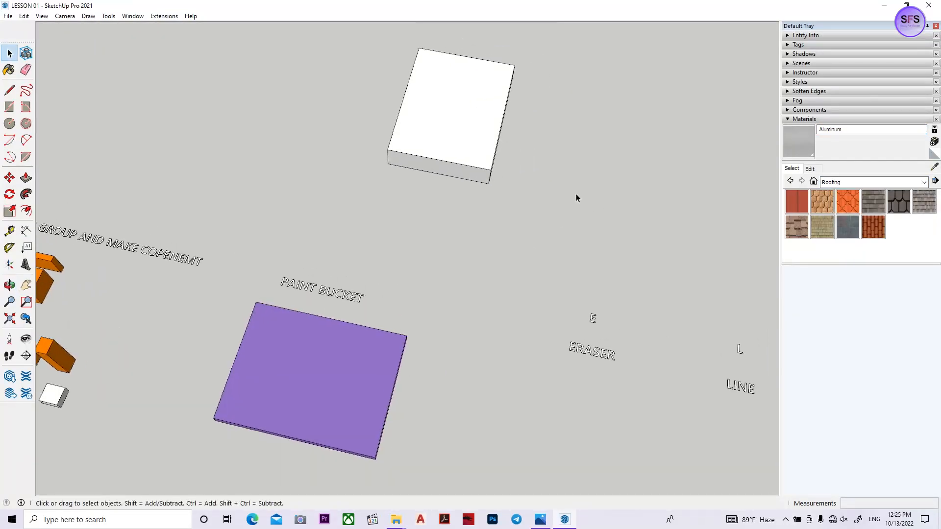
Sample the purple material from the slab and paint the white grouped box with it
{"action": "middle_click_drag", "start_coordinate": [537, 103], "coordinate": [484, 90]}
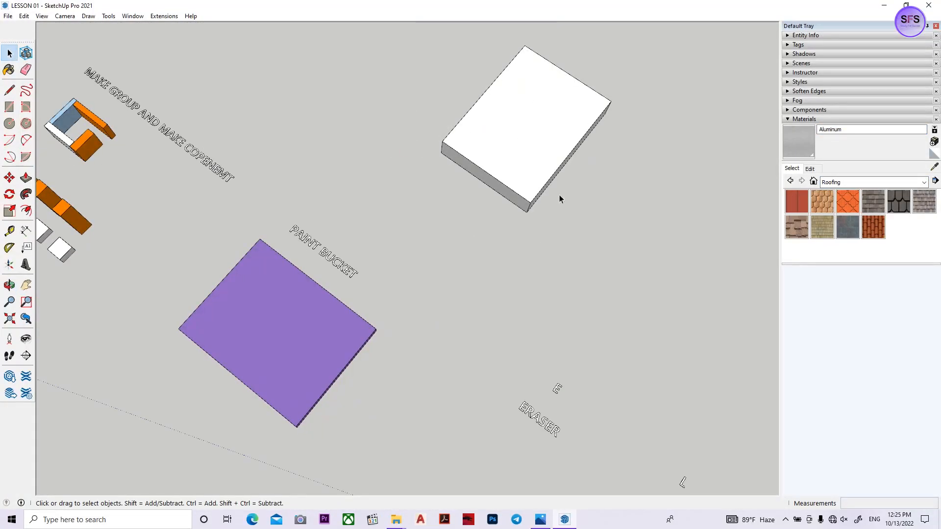
{"action": "middle_click_drag", "start_coordinate": [563, 273], "coordinate": [567, 262]}
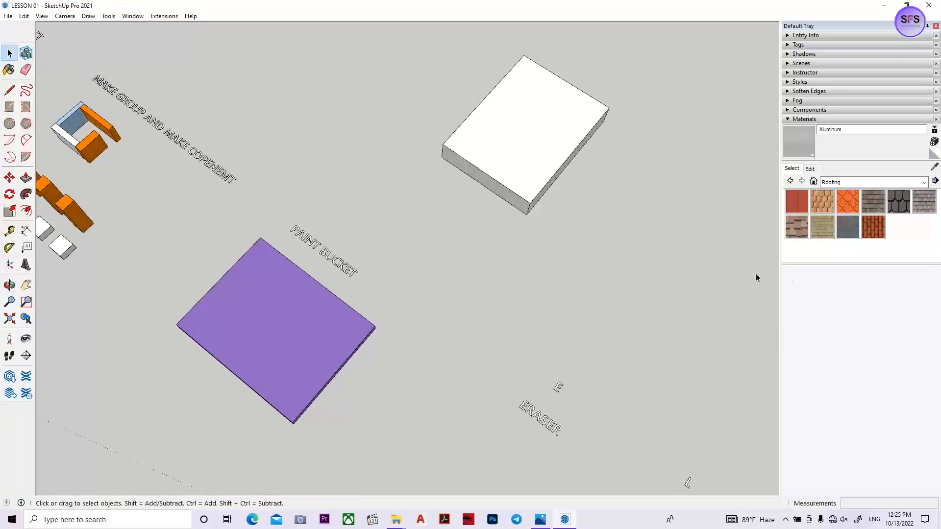
{"action": "left_click", "coordinate": [934, 167]}
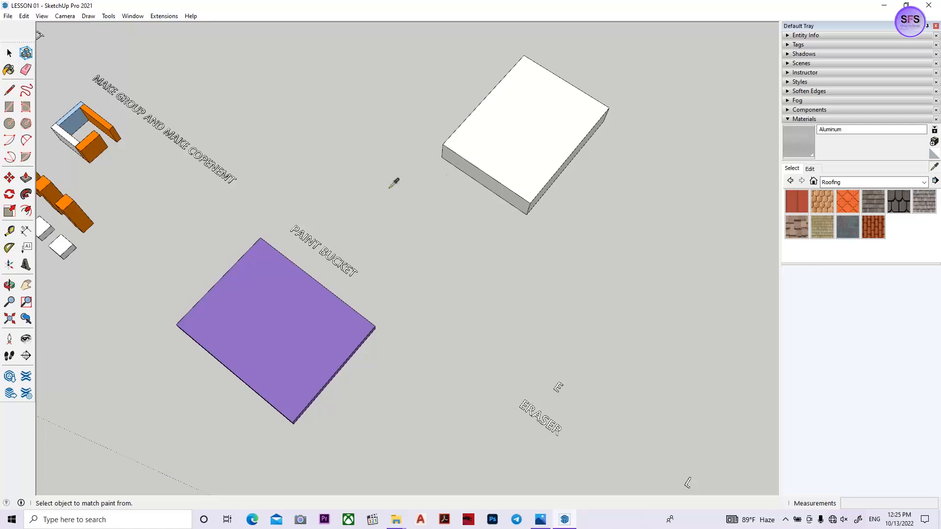
{"action": "left_click", "coordinate": [261, 283]}
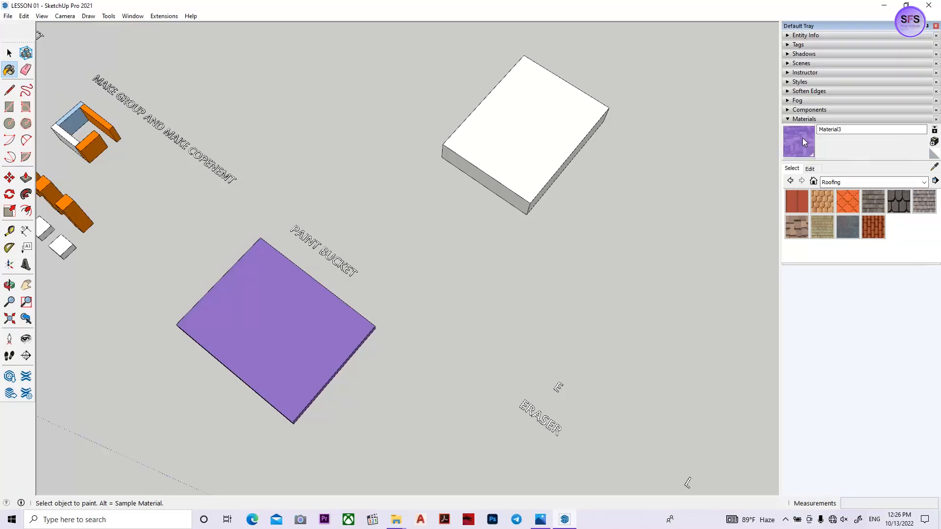
{"action": "left_click", "coordinate": [526, 129]}
{"action": "middle_click_drag", "start_coordinate": [525, 129], "coordinate": [571, 102]}
{"action": "key", "text": "space"}
Draw a smaller rectangle on the open ground beside the purple box and push/pull it up into a low box
{"action": "middle_click_drag", "start_coordinate": [532, 62], "coordinate": [568, 104]}
{"action": "key", "text": "r"}
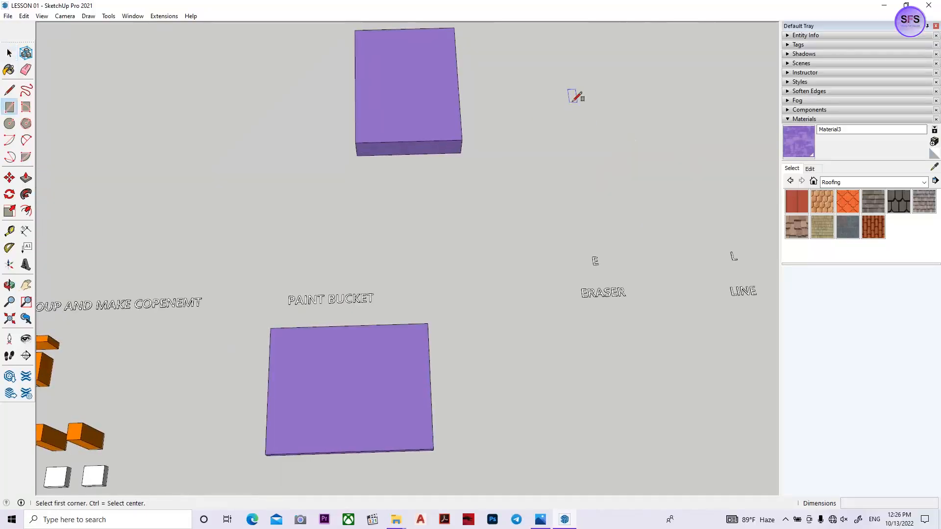
{"action": "left_click", "coordinate": [542, 82]}
{"action": "left_click", "coordinate": [627, 142]}
{"action": "key", "text": "space"}
{"action": "key", "text": "p"}
{"action": "left_click_drag", "start_coordinate": [627, 141], "coordinate": [614, 115]}
{"action": "scroll", "coordinate": [614, 116], "scroll_direction": "down", "scroll_amount": 3}
Select the whole smaller box, make it a group, and deselect it
{"action": "key", "text": "space"}
{"action": "left_click", "coordinate": [606, 130]}
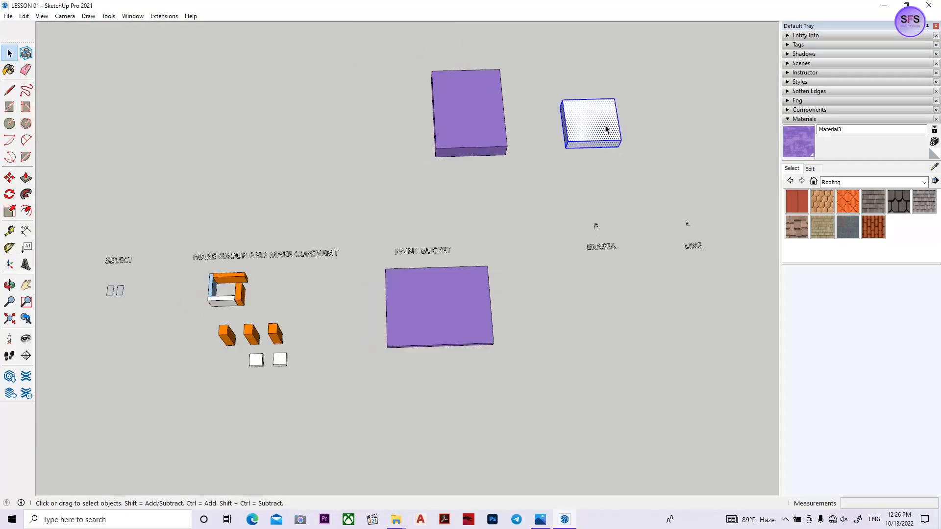
{"action": "right_click", "coordinate": [606, 129]}
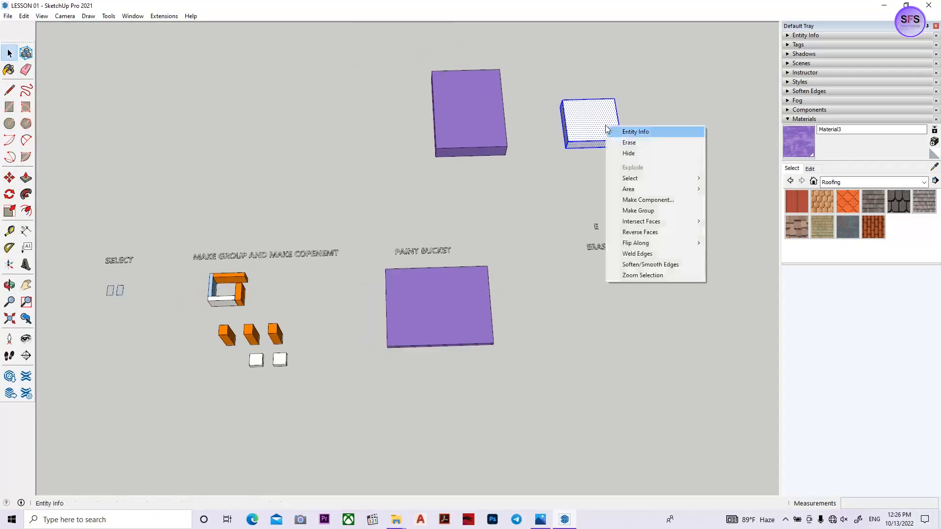
{"action": "left_click", "coordinate": [638, 213]}
{"action": "scroll", "coordinate": [697, 197], "scroll_direction": "down", "scroll_amount": 1}
{"action": "middle_click_drag", "start_coordinate": [697, 197], "coordinate": [616, 222], "text": "shift"}
{"action": "left_click", "coordinate": [676, 178]}
Choose Roofing Scalloped as the active paint material and return to the Select tool
{"action": "left_click", "coordinate": [814, 202]}
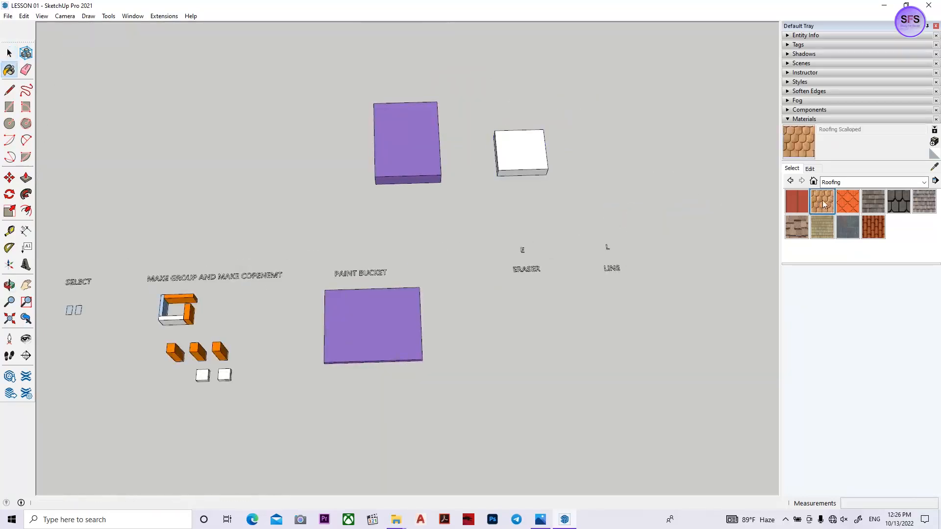
{"action": "key", "text": "space"}
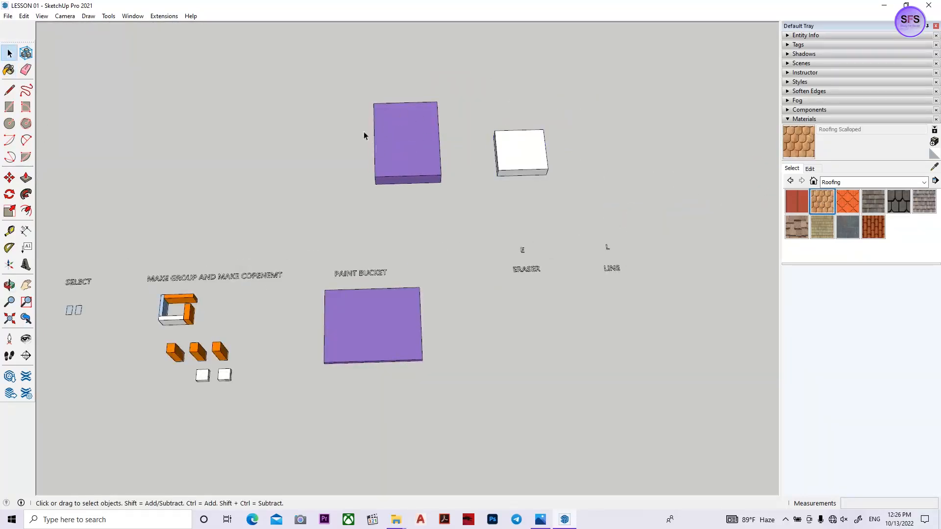
{"action": "scroll", "coordinate": [422, 173], "scroll_direction": "up", "scroll_amount": 4}
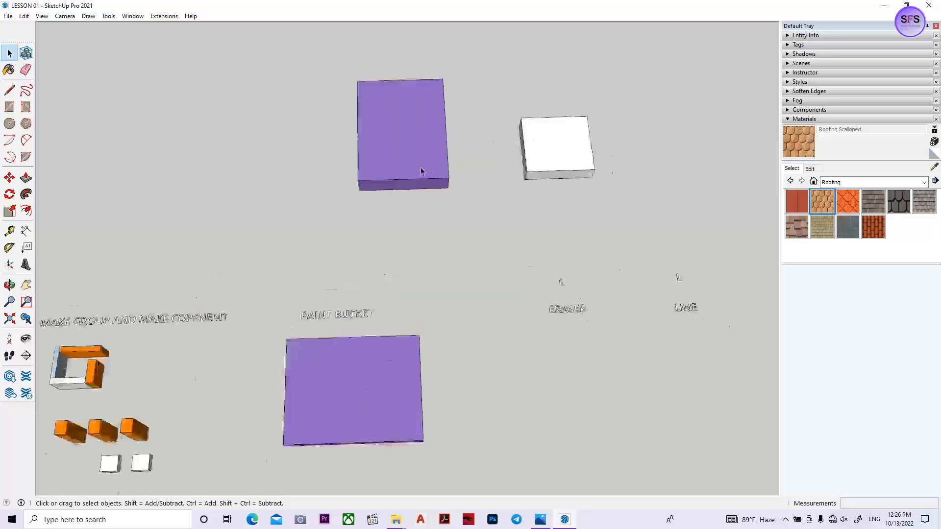
Sample the purple material from the larger box and paint the smaller white box with it
{"action": "left_click", "coordinate": [935, 169]}
{"action": "left_click", "coordinate": [412, 133]}
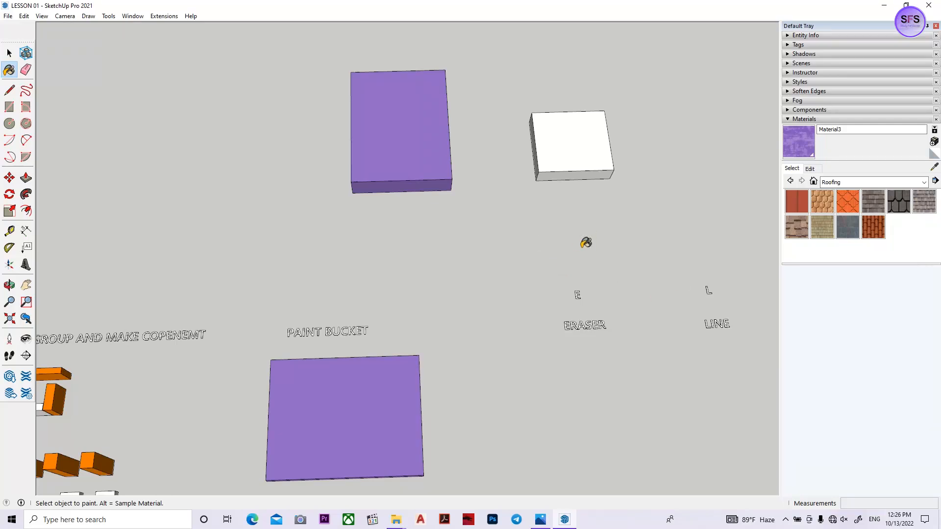
{"action": "scroll", "coordinate": [586, 146], "scroll_direction": "up", "scroll_amount": 5}
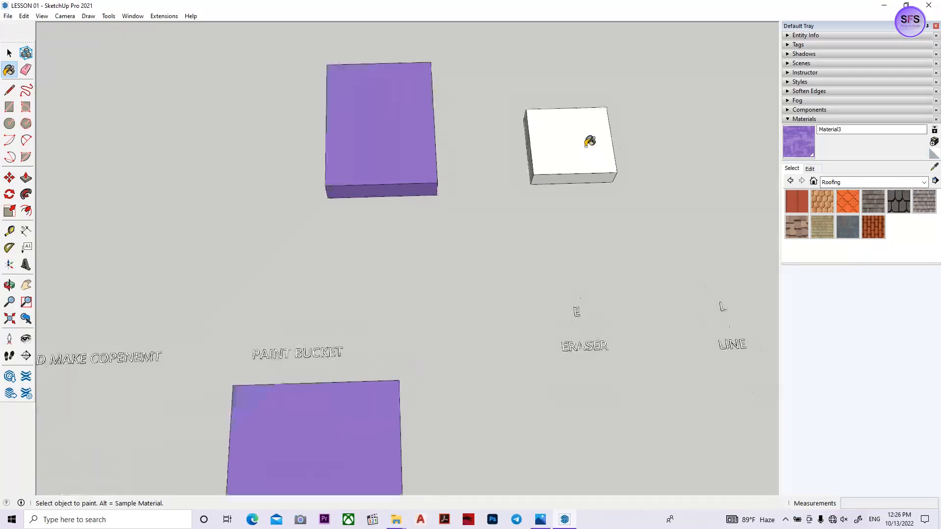
{"action": "middle_click_drag", "start_coordinate": [587, 147], "coordinate": [547, 199], "text": "shift"}
{"action": "scroll", "coordinate": [547, 200], "scroll_direction": "up", "scroll_amount": 3}
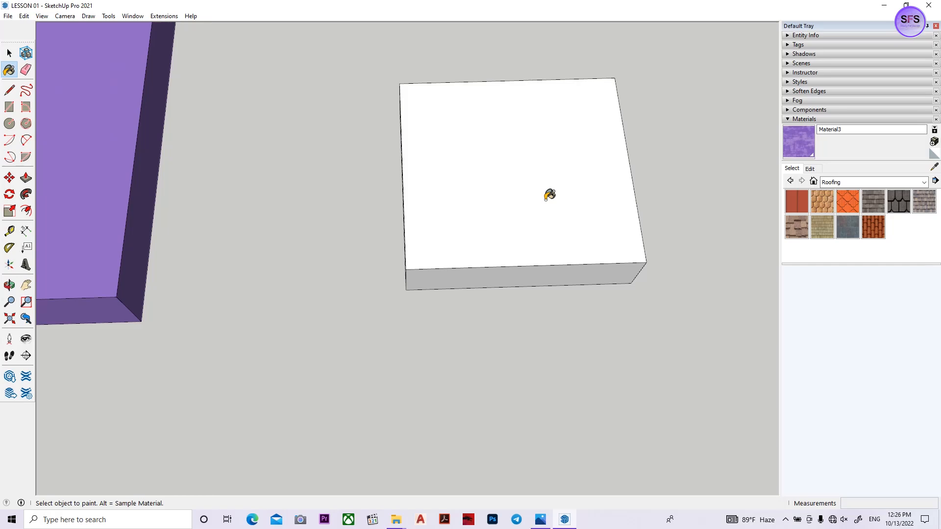
{"action": "left_click", "coordinate": [501, 243]}
{"action": "mouse_move", "coordinate": [500, 243]}
{"action": "middle_mouse_down"}
{"action": "mouse_move", "coordinate": [510, 210]}
{"action": "mouse_move", "coordinate": [366, 120]}
{"action": "mouse_move", "coordinate": [462, 241]}
{"action": "middle_mouse_up"}
{"action": "key", "text": "space"}
Select both purple boxes behind the text labels and delete them
{"action": "scroll", "coordinate": [441, 271], "scroll_direction": "down", "scroll_amount": 5}
{"action": "scroll", "coordinate": [396, 327], "scroll_direction": "down", "scroll_amount": 1}
{"action": "mouse_move", "coordinate": [399, 318]}
{"action": "middle_mouse_down"}
{"action": "mouse_move", "coordinate": [437, 245]}
{"action": "mouse_move", "coordinate": [492, 246]}
{"action": "middle_mouse_up"}
{"action": "left_click_drag", "start_coordinate": [219, 82], "coordinate": [538, 225]}
{"action": "middle_click_drag", "start_coordinate": [535, 234], "coordinate": [463, 222]}
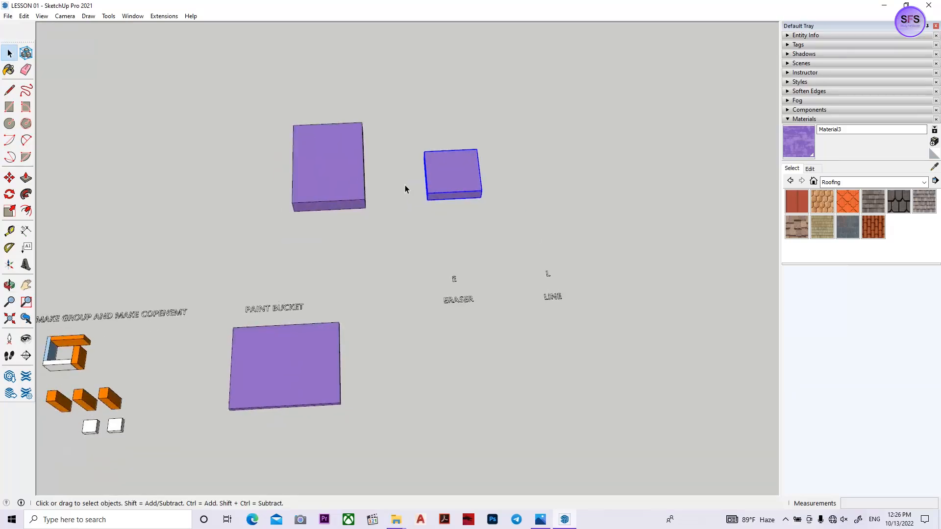
{"action": "left_click_drag", "start_coordinate": [261, 111], "coordinate": [422, 215], "text": "shift"}
{"action": "key", "text": "Delete"}
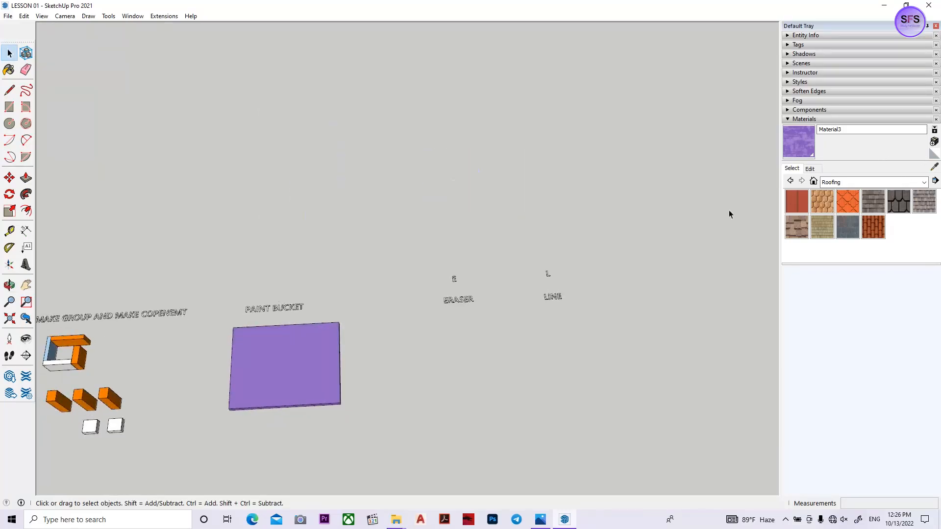
Draw a rectangle on the ground in front of the ERASER label and push/pull it up into a thin box
{"action": "scroll", "coordinate": [454, 324], "scroll_direction": "up", "scroll_amount": 3}
{"action": "mouse_move", "coordinate": [408, 359]}
{"action": "middle_mouse_down", "text": "shift"}
{"action": "mouse_move", "coordinate": [477, 225]}
{"action": "mouse_move", "coordinate": [498, 253]}
{"action": "middle_mouse_up", "text": "shift"}
{"action": "scroll", "coordinate": [518, 214], "scroll_direction": "down", "scroll_amount": 1}
{"action": "scroll", "coordinate": [499, 252], "scroll_direction": "up", "scroll_amount": 2}
{"action": "key", "text": "r"}
{"action": "left_click", "coordinate": [482, 200]}
{"action": "left_click", "coordinate": [598, 323]}
{"action": "key", "text": "space"}
{"action": "left_click", "coordinate": [536, 284]}
{"action": "key", "text": "p"}
{"action": "left_click_drag", "start_coordinate": [535, 282], "coordinate": [539, 272]}
{"action": "key", "text": "space"}
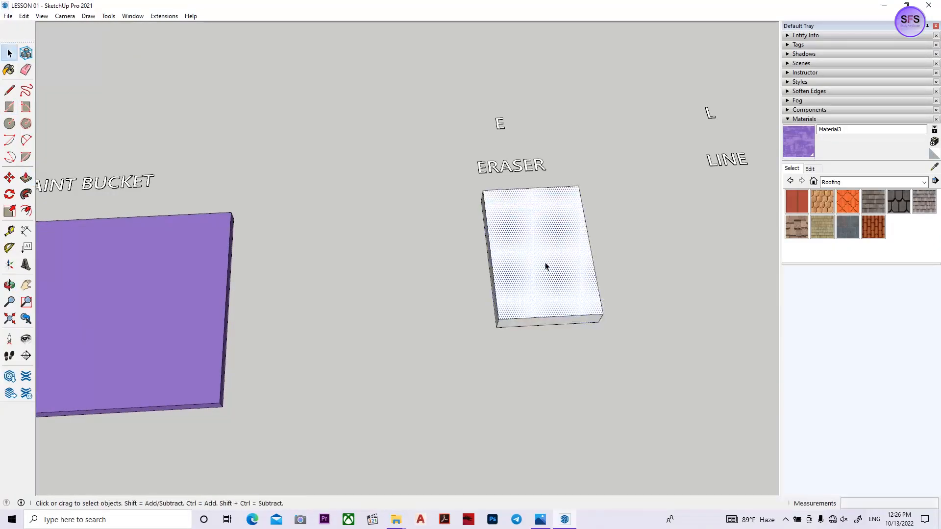
Select the whole box at the ERASER label, make it a group, and deselect it
{"action": "triple_click", "coordinate": [546, 263]}
{"action": "right_click", "coordinate": [546, 263]}
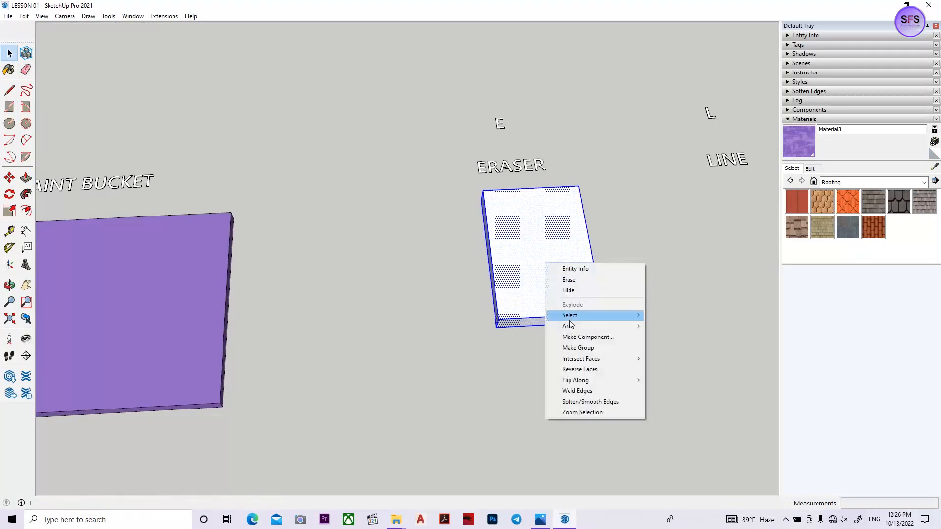
{"action": "left_click", "coordinate": [578, 347]}
{"action": "left_click", "coordinate": [641, 280]}
Erase the grouped box in front of the ERASER label with the Eraser tool
{"action": "middle_click_drag", "start_coordinate": [590, 269], "coordinate": [580, 280]}
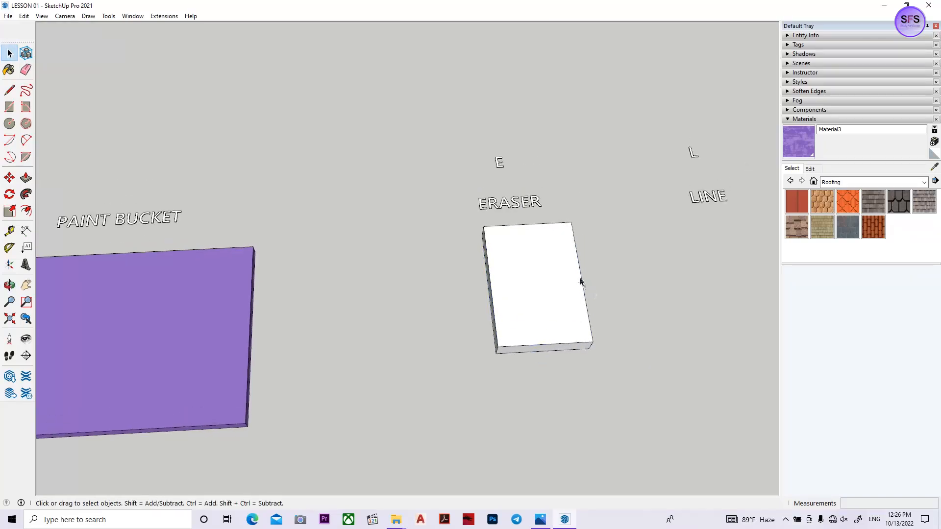
{"action": "scroll", "coordinate": [483, 205], "scroll_direction": "up", "scroll_amount": 2}
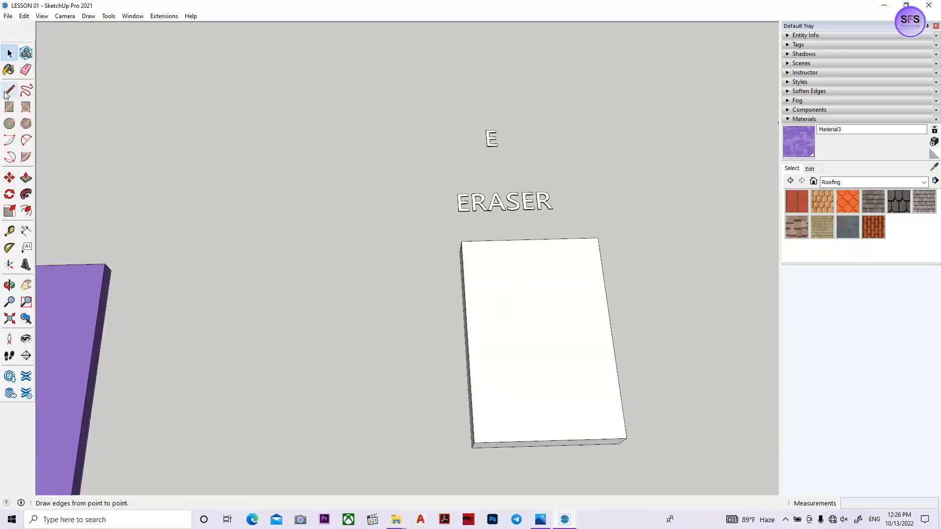
{"action": "scroll", "coordinate": [520, 190], "scroll_direction": "up", "scroll_amount": 1}
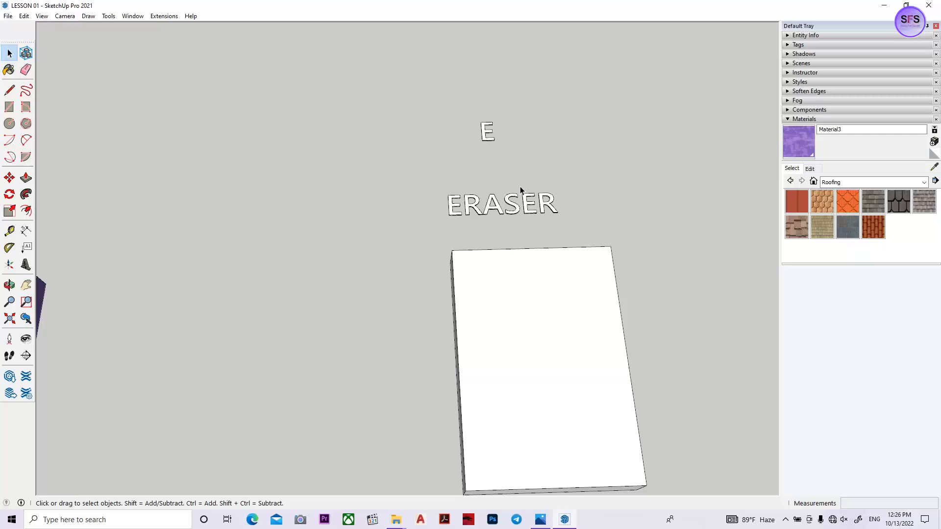
{"action": "key", "text": "e"}
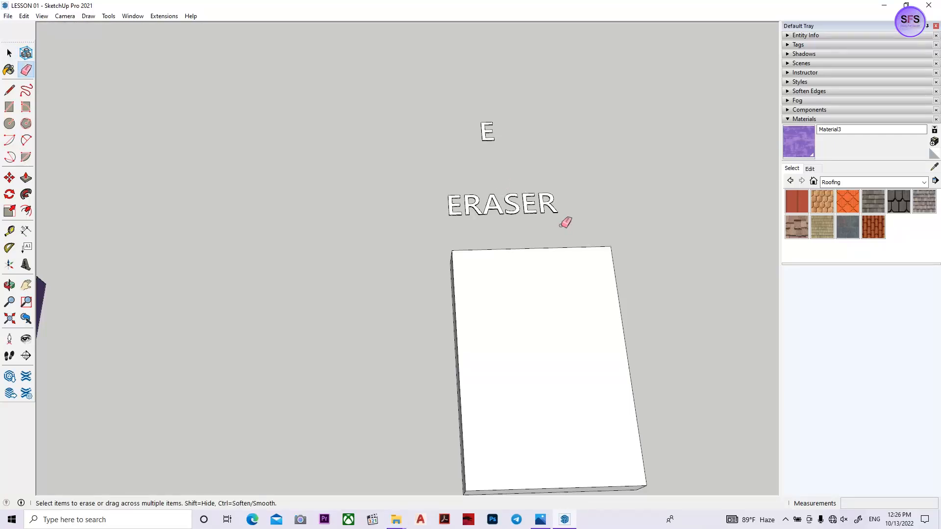
{"action": "scroll", "coordinate": [564, 224], "scroll_direction": "down", "scroll_amount": 4}
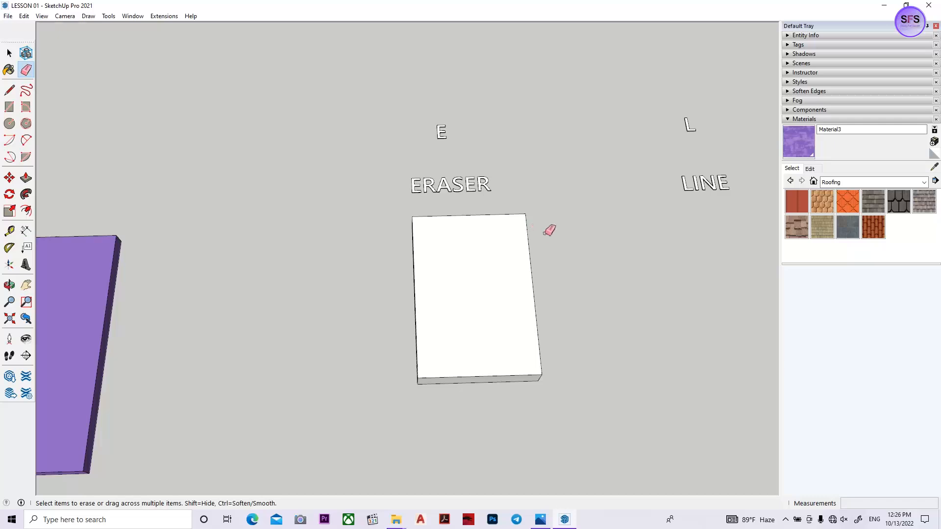
{"action": "left_click_drag", "start_coordinate": [577, 244], "coordinate": [413, 272]}
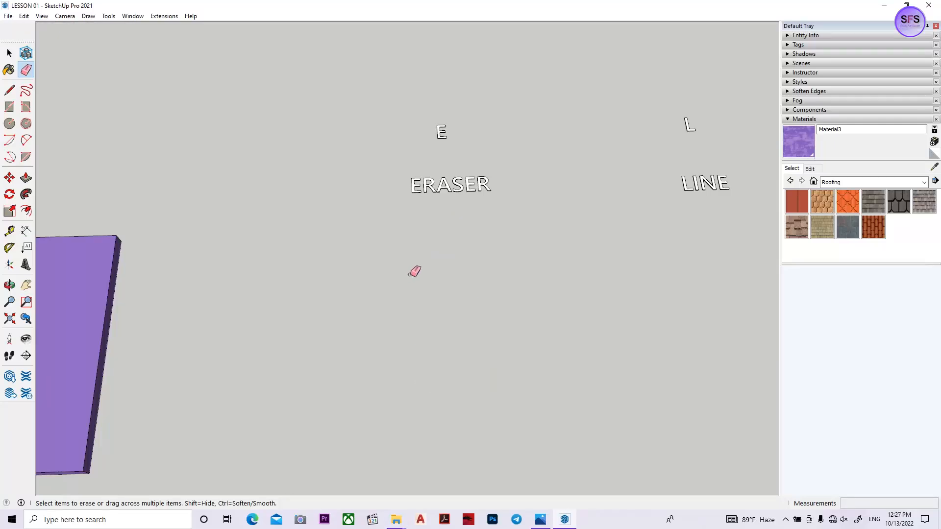
{"action": "key", "text": "space"}
Undo the erasing of the grouped box at the ERASER label
{"action": "scroll", "coordinate": [464, 275], "scroll_direction": "down", "scroll_amount": 2}
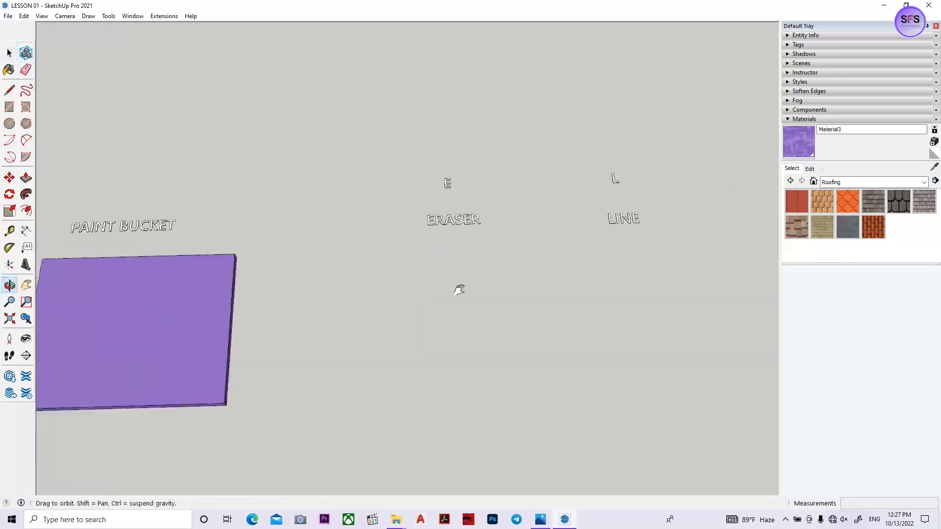
{"action": "middle_click_drag", "start_coordinate": [465, 275], "coordinate": [439, 345], "text": "shift"}
{"action": "scroll", "coordinate": [441, 350], "scroll_direction": "down", "scroll_amount": 3}
{"action": "scroll", "coordinate": [453, 343], "scroll_direction": "up", "scroll_amount": 2}
{"action": "scroll", "coordinate": [449, 338], "scroll_direction": "up", "scroll_amount": 5}
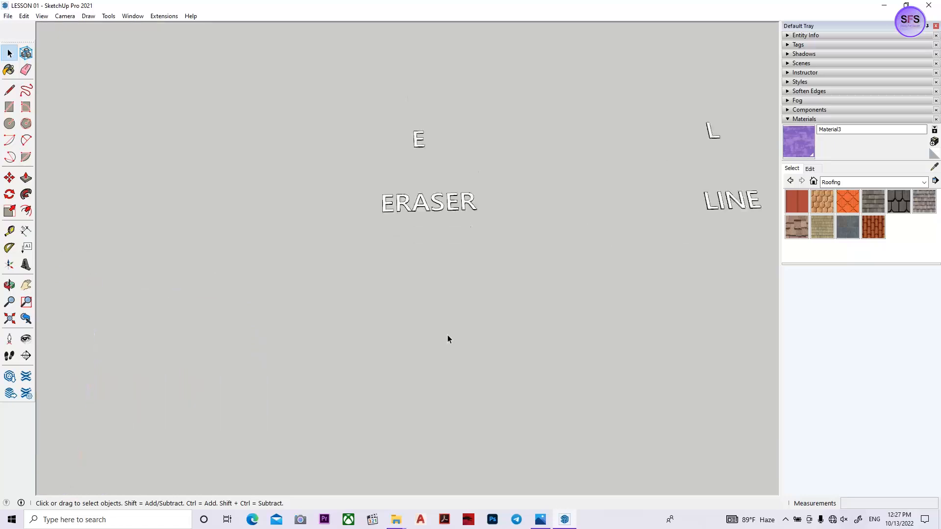
{"action": "scroll", "coordinate": [448, 270], "scroll_direction": "down", "scroll_amount": 5}
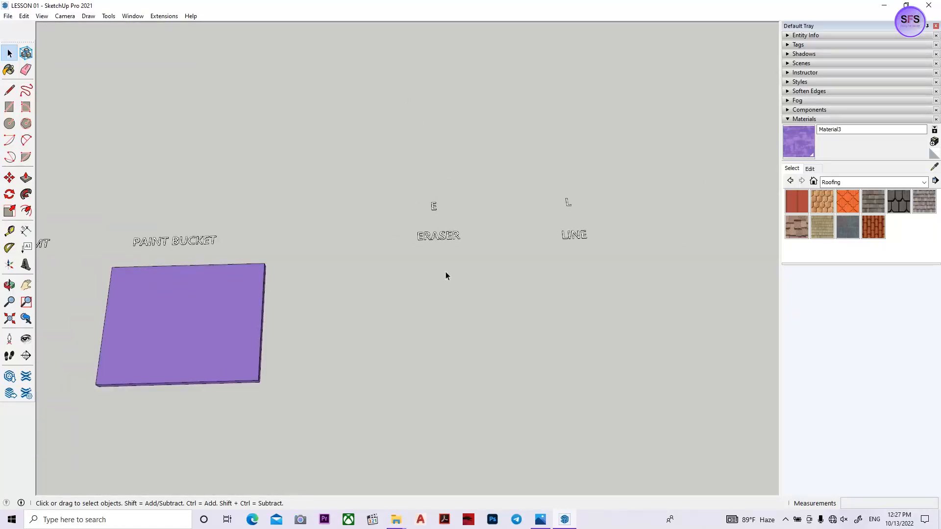
{"action": "scroll", "coordinate": [445, 273], "scroll_direction": "up", "scroll_amount": 3}
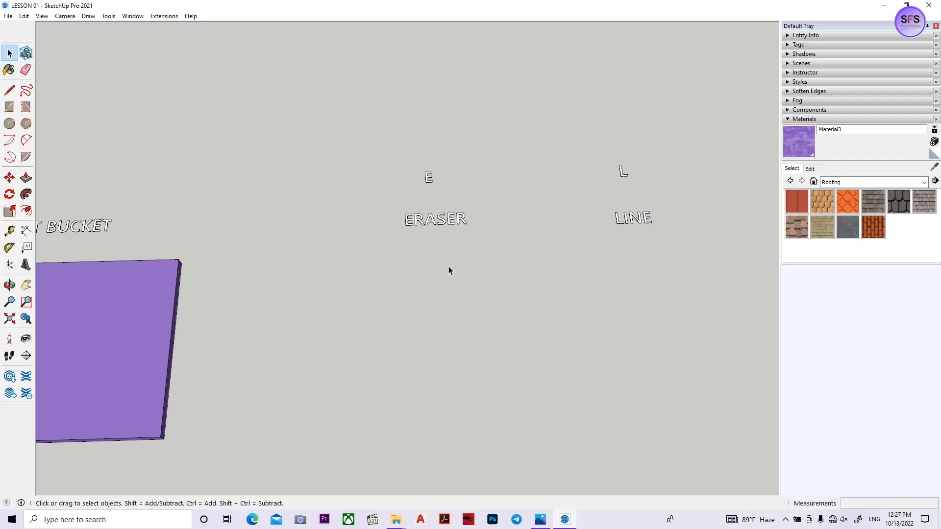
{"action": "key", "text": "ctrl+z"}
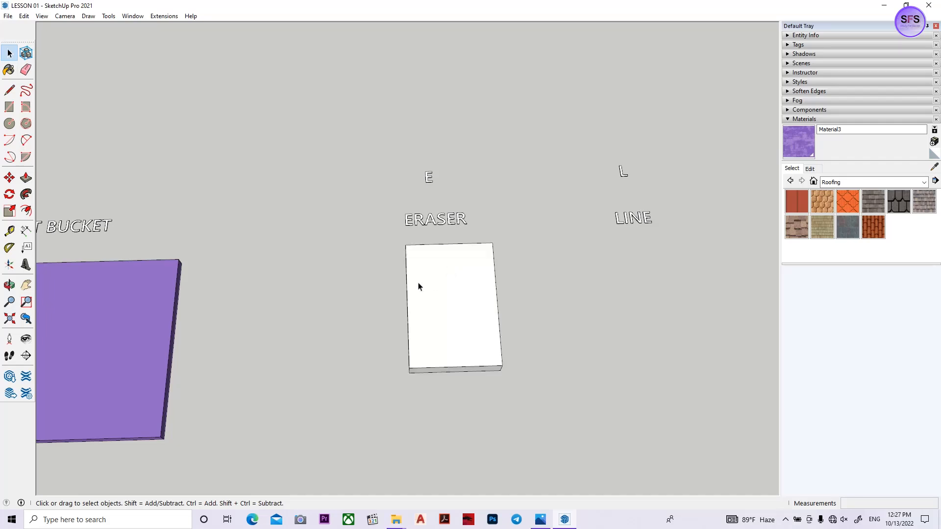
Place the 3D text "CTRL AND THEN Z" on the ground above the E label and deselect it
{"action": "left_click", "coordinate": [26, 265]}
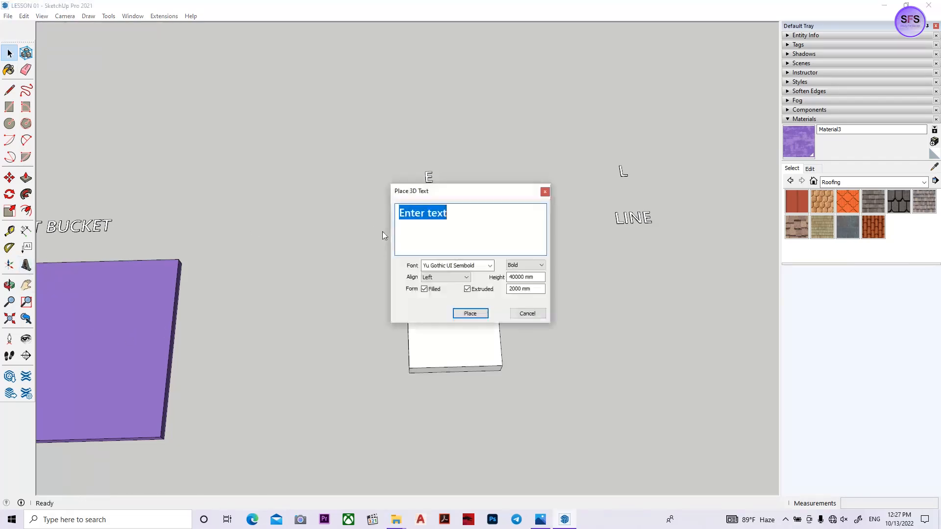
{"action": "type", "text": "CTRL AND THEN Z"}
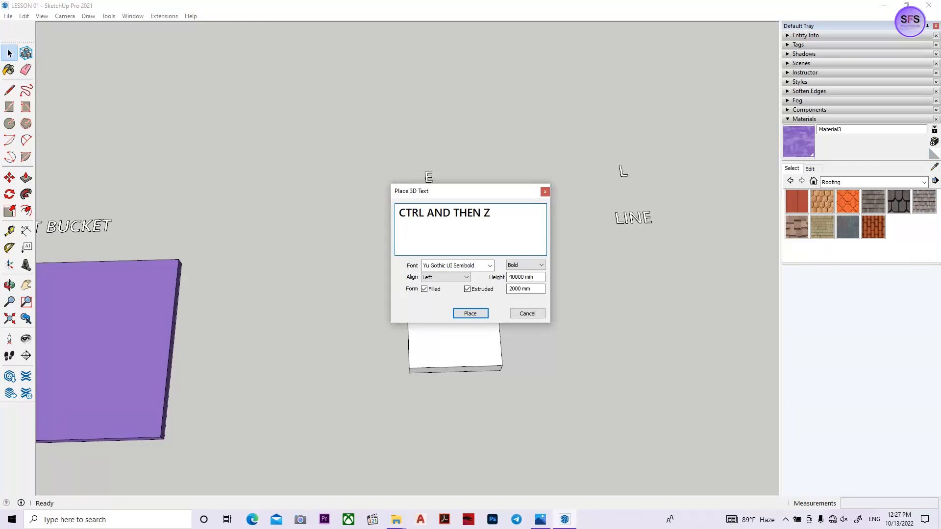
{"action": "left_click", "coordinate": [469, 313]}
{"action": "left_click", "coordinate": [440, 113]}
{"action": "key", "text": "space"}
{"action": "mouse_move", "coordinate": [578, 305]}
{"action": "middle_mouse_down", "text": "shift"}
{"action": "mouse_move", "coordinate": [555, 242]}
{"action": "mouse_move", "coordinate": [465, 211]}
{"action": "middle_mouse_up", "text": "shift"}
{"action": "left_click", "coordinate": [554, 241]}
Select the grouped box at the ERASER label, delete it, and undo the deletion
{"action": "scroll", "coordinate": [536, 214], "scroll_direction": "down", "scroll_amount": 2}
{"action": "scroll", "coordinate": [466, 211], "scroll_direction": "up", "scroll_amount": 2}
{"action": "left_click", "coordinate": [467, 209]}
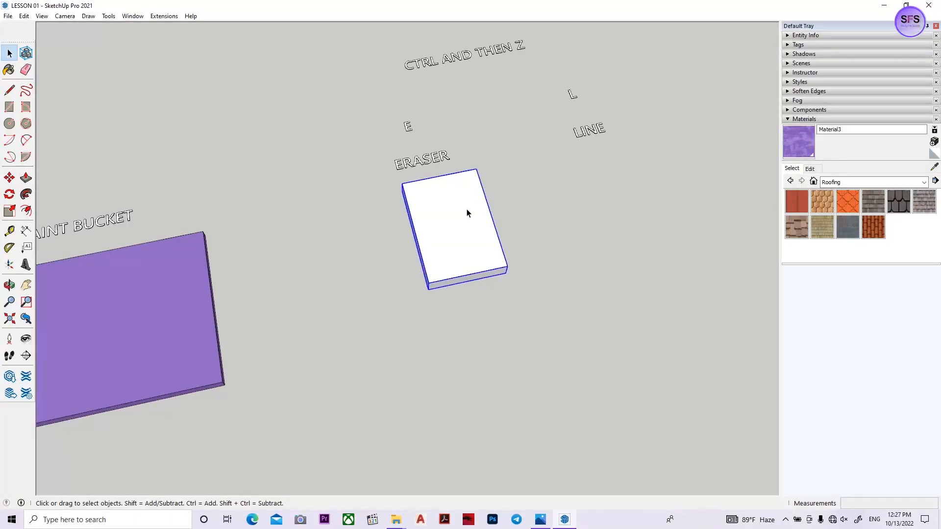
{"action": "key", "text": "Delete"}
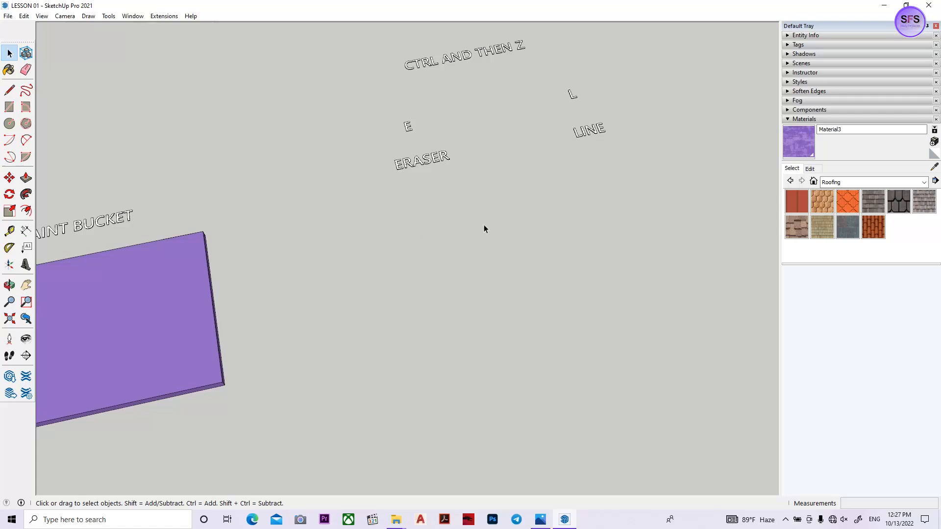
{"action": "key", "text": "ctrl+z"}
{"action": "middle_click_drag", "start_coordinate": [495, 220], "coordinate": [415, 201]}
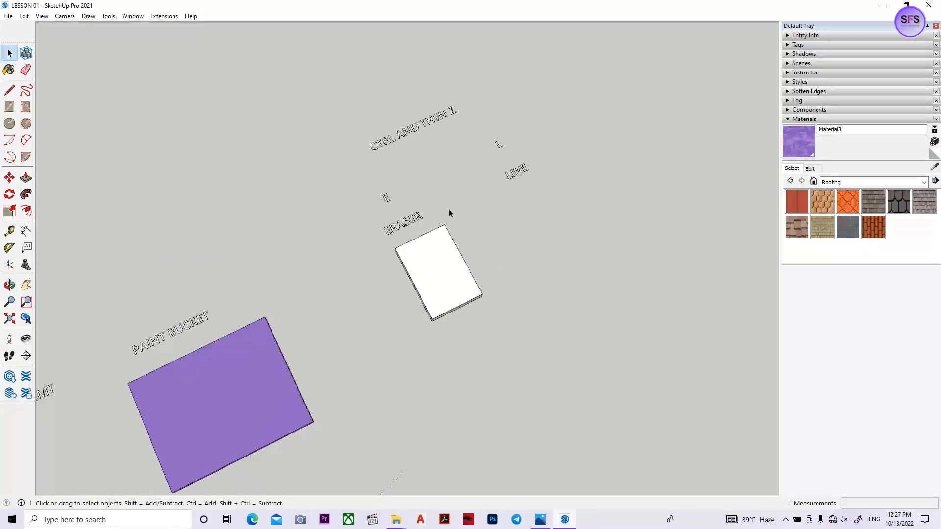
Try erasing the box below the ERASER label twice with the Eraser tool, undoing each attempt
{"action": "mouse_move", "coordinate": [470, 212]}
{"action": "middle_mouse_down"}
{"action": "mouse_move", "coordinate": [446, 208]}
{"action": "mouse_move", "coordinate": [431, 240]}
{"action": "middle_mouse_up"}
{"action": "scroll", "coordinate": [445, 208], "scroll_direction": "up", "scroll_amount": 2}
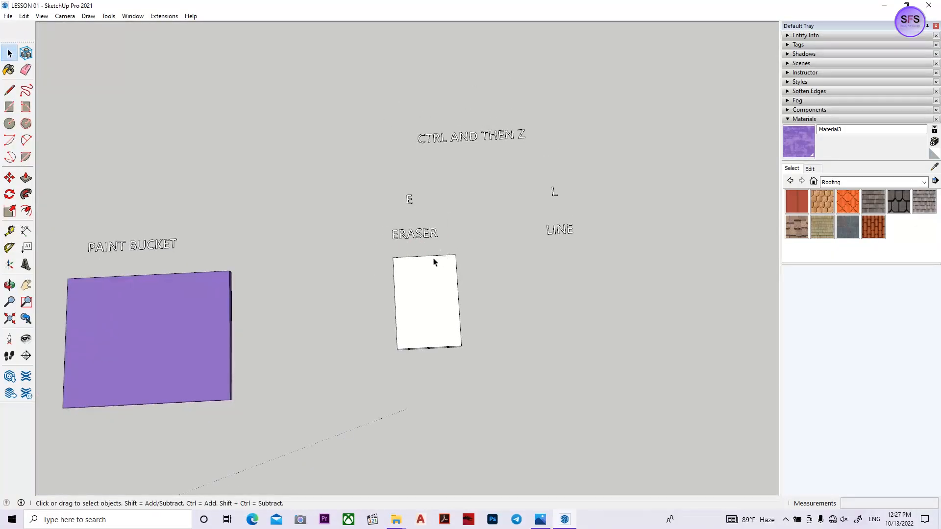
{"action": "middle_click_drag", "start_coordinate": [433, 262], "coordinate": [465, 213]}
{"action": "scroll", "coordinate": [435, 269], "scroll_direction": "up", "scroll_amount": 5}
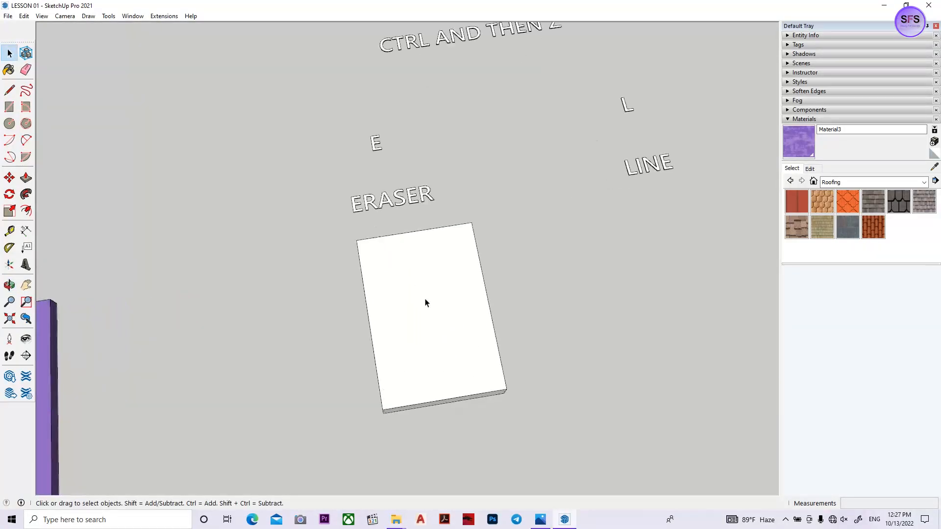
{"action": "middle_click_drag", "start_coordinate": [414, 289], "coordinate": [424, 183]}
{"action": "left_click", "coordinate": [401, 138]}
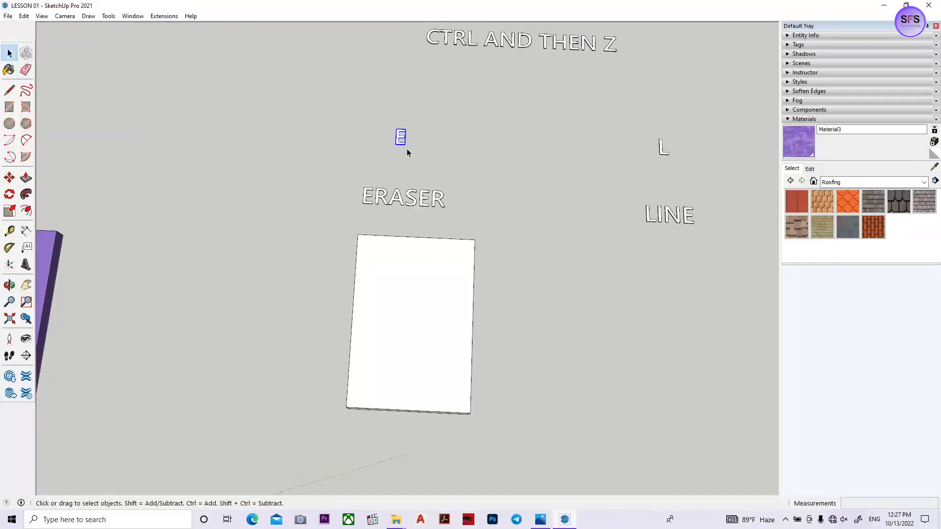
{"action": "key", "text": "e"}
{"action": "mouse_move", "coordinate": [365, 273]}
{"action": "middle_mouse_down"}
{"action": "mouse_move", "coordinate": [430, 218]}
{"action": "mouse_move", "coordinate": [473, 216]}
{"action": "middle_mouse_up"}
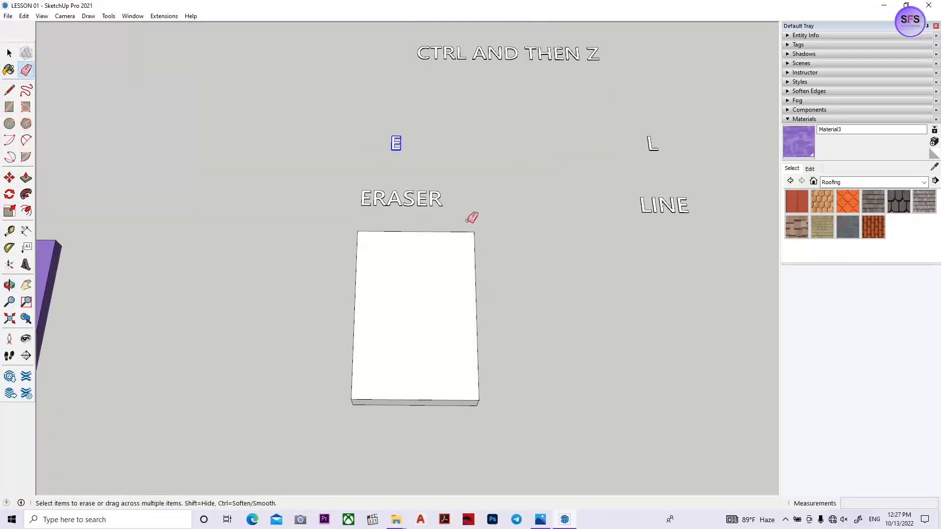
{"action": "left_click", "coordinate": [431, 306]}
{"action": "key", "text": "ctrl+z"}
{"action": "left_click_drag", "start_coordinate": [386, 336], "coordinate": [343, 254]}
{"action": "key", "text": "ctrl+z"}
Erase the E and ERASER labels with the Eraser tool and undo the erasing
{"action": "left_click", "coordinate": [384, 199]}
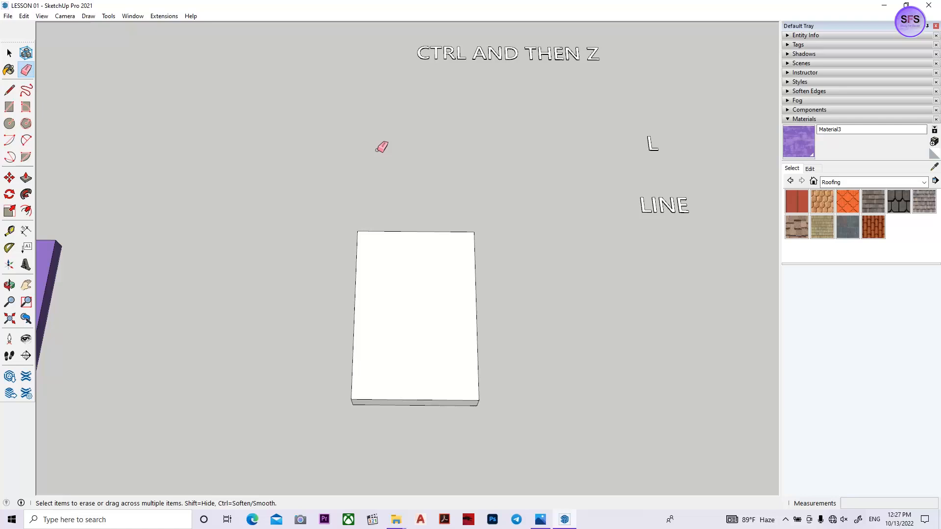
{"action": "key", "text": "ctrl+z"}
{"action": "mouse_move", "coordinate": [377, 245]}
{"action": "middle_mouse_down"}
{"action": "mouse_move", "coordinate": [405, 223]}
{"action": "mouse_move", "coordinate": [426, 231]}
{"action": "middle_mouse_up"}
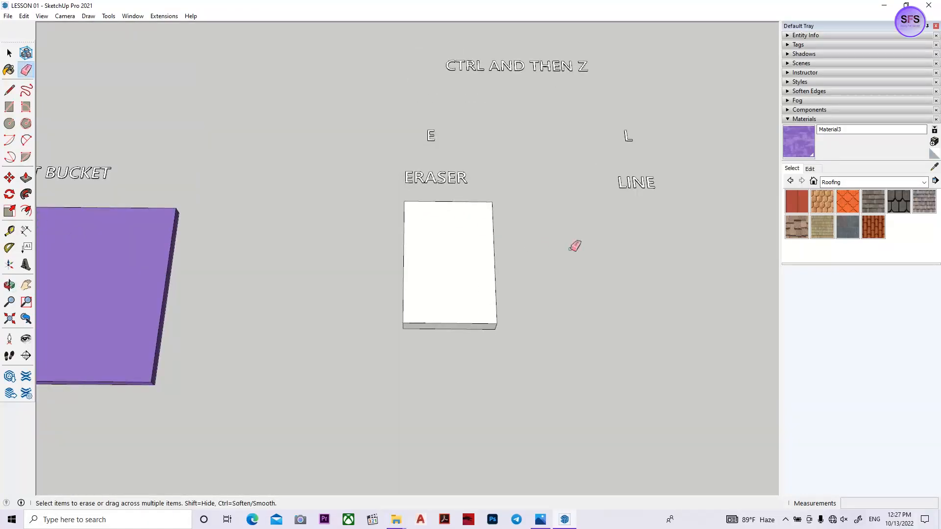
Erase the grouped box by sweeping the Eraser across its long edge, and undo it
{"action": "scroll", "coordinate": [531, 206], "scroll_direction": "up", "scroll_amount": 2}
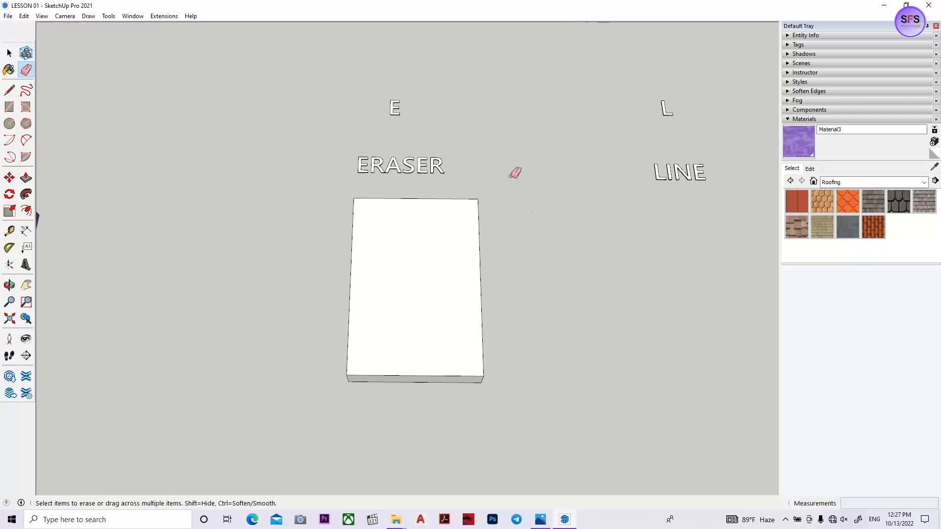
{"action": "middle_click_drag", "start_coordinate": [489, 236], "coordinate": [494, 293]}
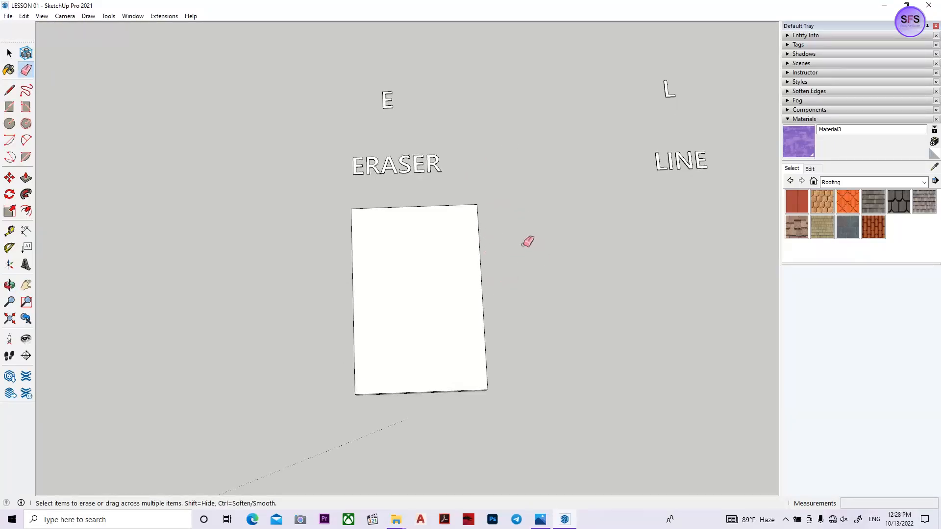
{"action": "left_click_drag", "start_coordinate": [489, 245], "coordinate": [468, 253]}
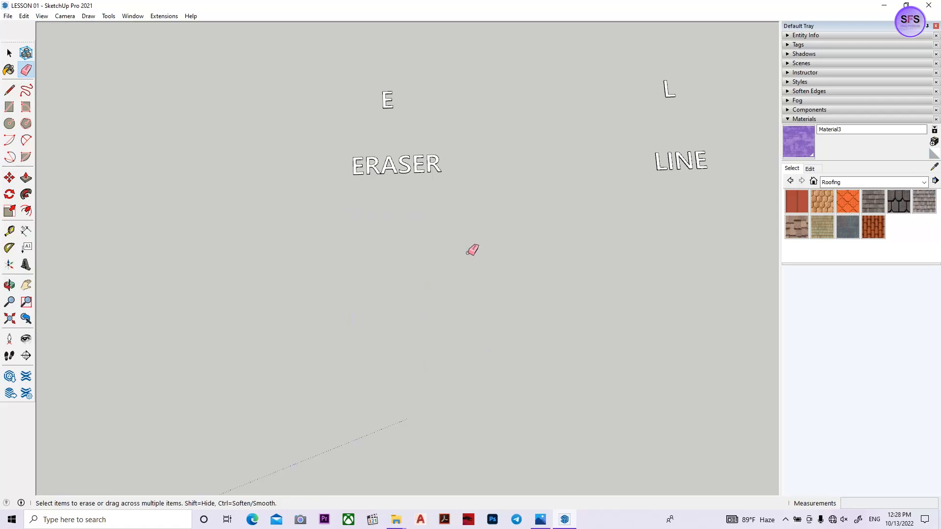
{"action": "key", "text": "ctrl+z"}
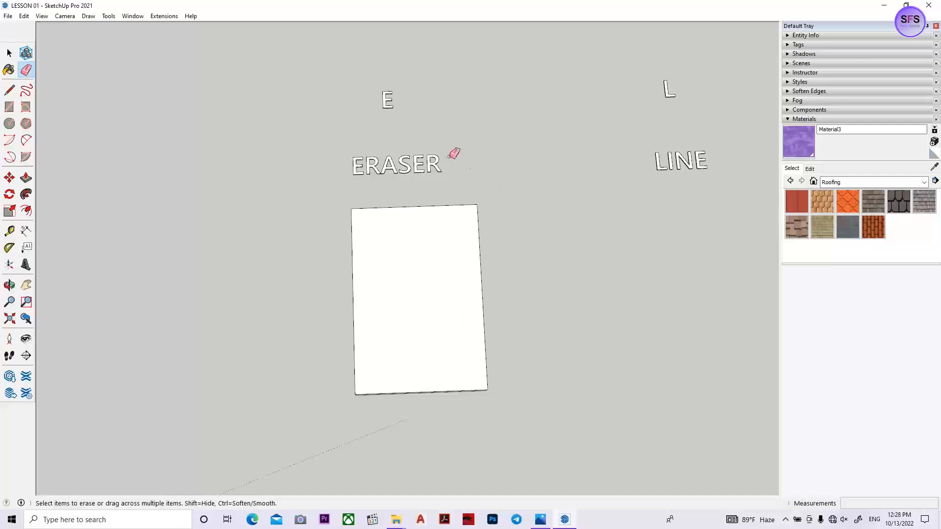
Erase only the ERASER 3D text with the Eraser tool, undo it, and return to the Select tool
{"action": "scroll", "coordinate": [466, 155], "scroll_direction": "up", "scroll_amount": 5}
{"action": "scroll", "coordinate": [438, 156], "scroll_direction": "up", "scroll_amount": 2}
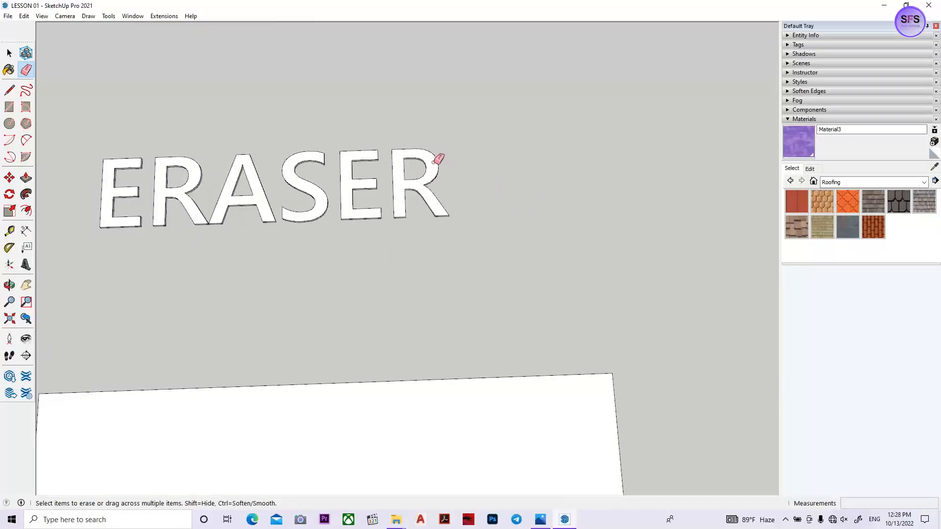
{"action": "left_click", "coordinate": [368, 185]}
{"action": "key", "text": "ctrl+z"}
{"action": "scroll", "coordinate": [366, 189], "scroll_direction": "down", "scroll_amount": 10}
{"action": "key", "text": "space"}
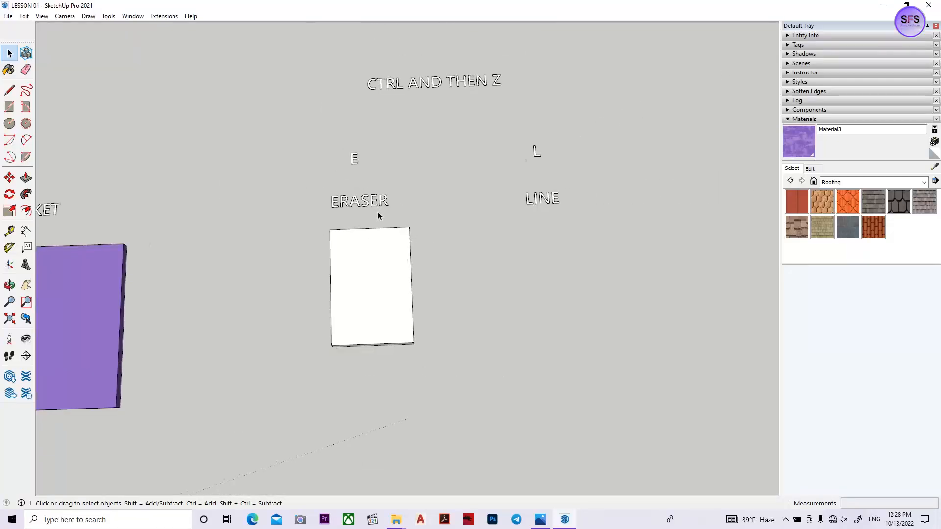
Window-select the ERASER label together with its box, delete both, and undo the deletion
{"action": "scroll", "coordinate": [378, 216], "scroll_direction": "down", "scroll_amount": 4}
{"action": "scroll", "coordinate": [325, 180], "scroll_direction": "up", "scroll_amount": 4}
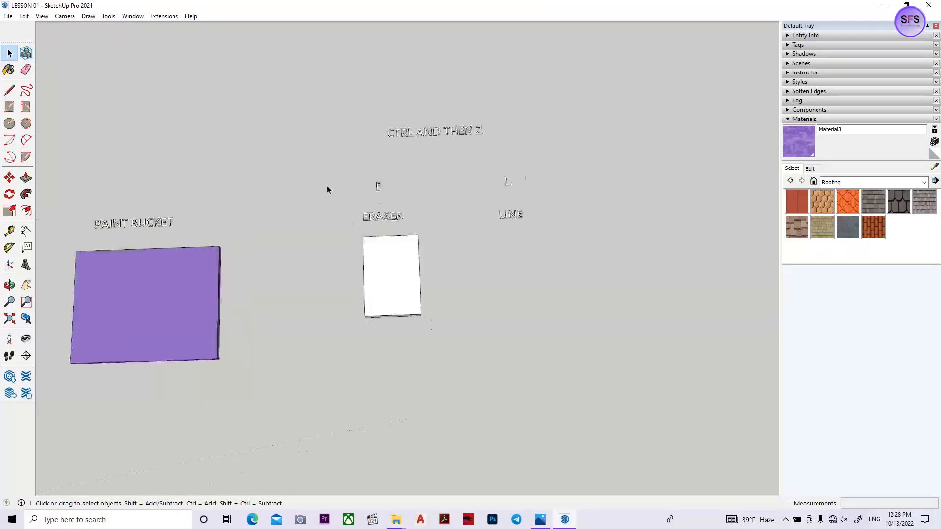
{"action": "scroll", "coordinate": [396, 252], "scroll_direction": "down", "scroll_amount": 1}
{"action": "middle_click_drag", "start_coordinate": [261, 151], "coordinate": [395, 226]}
{"action": "scroll", "coordinate": [378, 215], "scroll_direction": "up", "scroll_amount": 5}
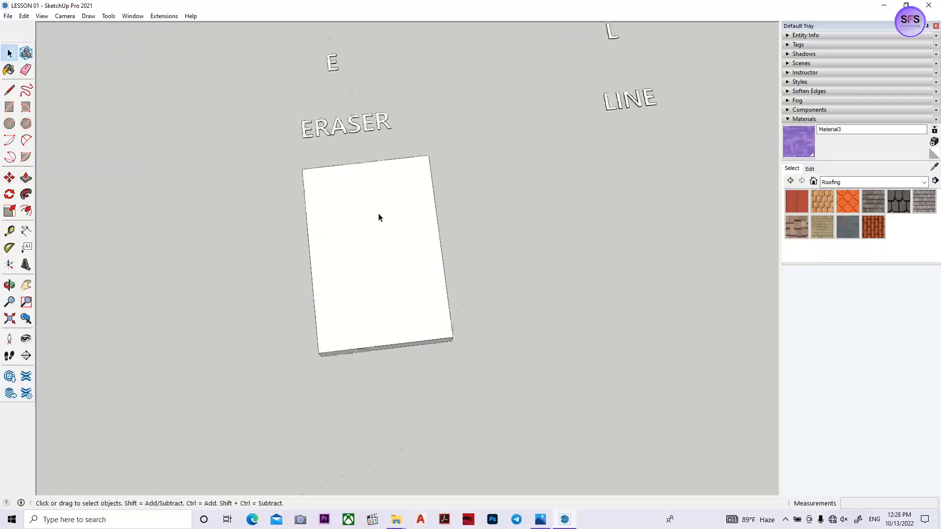
{"action": "scroll", "coordinate": [337, 206], "scroll_direction": "down", "scroll_amount": 4}
{"action": "scroll", "coordinate": [337, 208], "scroll_direction": "down", "scroll_amount": 2}
{"action": "left_click_drag", "start_coordinate": [279, 150], "coordinate": [486, 363]}
{"action": "scroll", "coordinate": [389, 222], "scroll_direction": "up", "scroll_amount": 2}
{"action": "scroll", "coordinate": [378, 223], "scroll_direction": "down", "scroll_amount": 1}
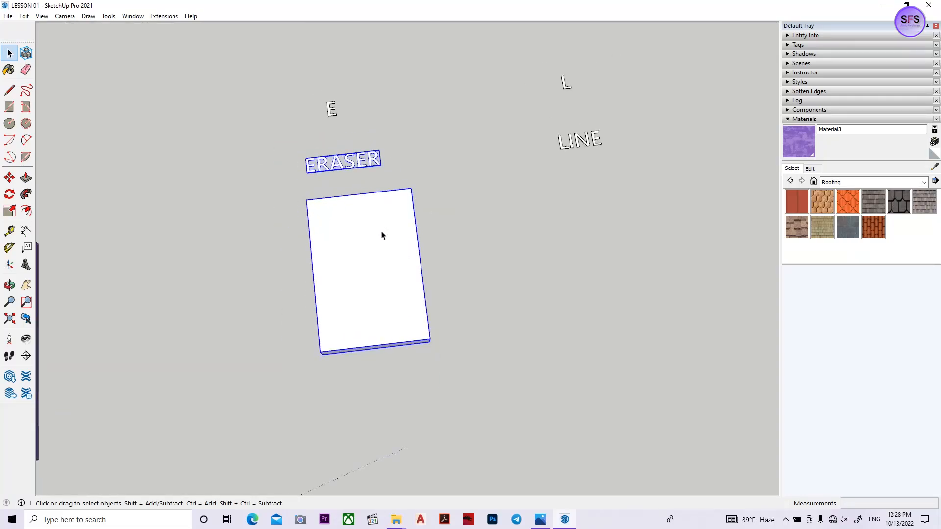
{"action": "key", "text": "Delete"}
{"action": "key", "text": "ctrl+z"}
Delete the E and ERASER labels and the box in separate deletions, and undo them all
{"action": "mouse_move", "coordinate": [236, 73]}
{"action": "left_mouse_down"}
{"action": "mouse_move", "coordinate": [312, 186]}
{"action": "mouse_move", "coordinate": [384, 189]}
{"action": "left_mouse_up"}
{"action": "key", "text": "Delete"}
{"action": "left_click", "coordinate": [402, 322]}
{"action": "key", "text": "Delete"}
{"action": "scroll", "coordinate": [540, 175], "scroll_direction": "down", "scroll_amount": 1}
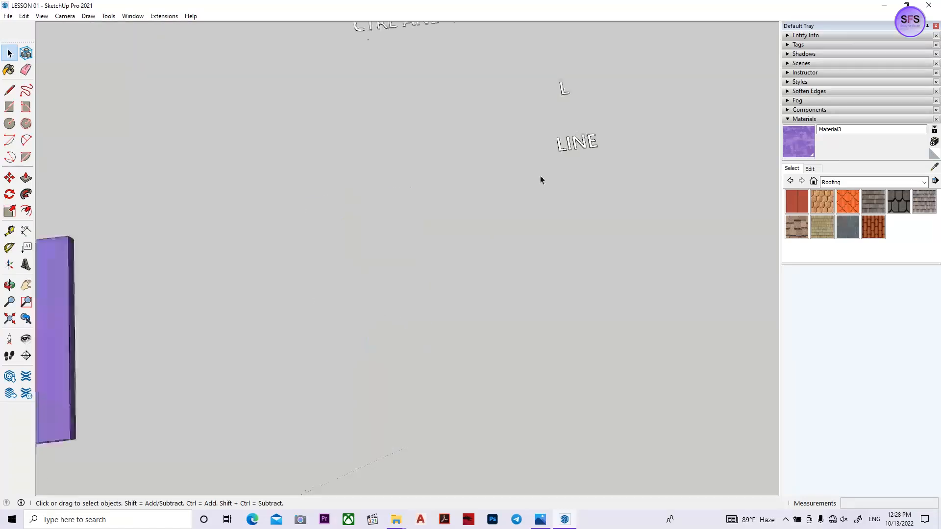
{"action": "middle_click_drag", "start_coordinate": [540, 175], "coordinate": [467, 222]}
{"action": "key", "text": "ctrl+z"}
{"action": "key", "text": "ctrl+z"}
{"action": "key", "text": "ctrl+z"}
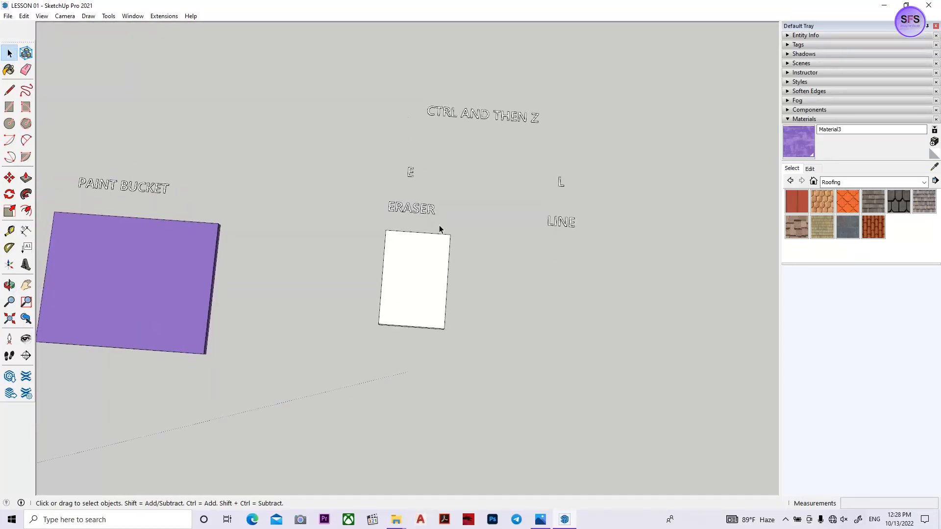
Delete the E label, the ERASER label and the box in one go, and undo the deletion
{"action": "left_click_drag", "start_coordinate": [319, 131], "coordinate": [541, 412]}
{"action": "key", "text": "Delete"}
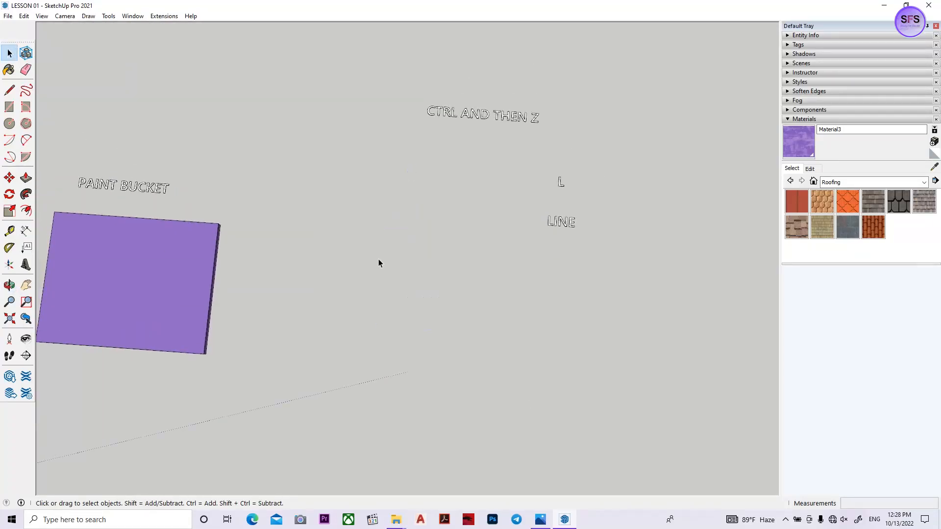
{"action": "key", "text": "ctrl+z"}
Delete the whole eraser and line area, including the CTRL AND THEN Z, L and LINE texts, and undo it
{"action": "left_click_drag", "start_coordinate": [378, 98], "coordinate": [688, 453]}
{"action": "key", "text": "Delete"}
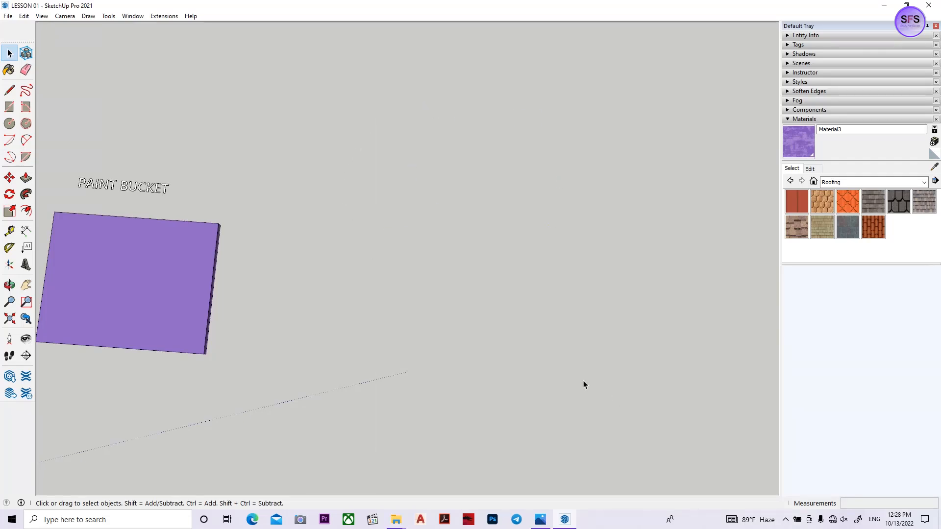
{"action": "key", "text": "ctrl+z"}
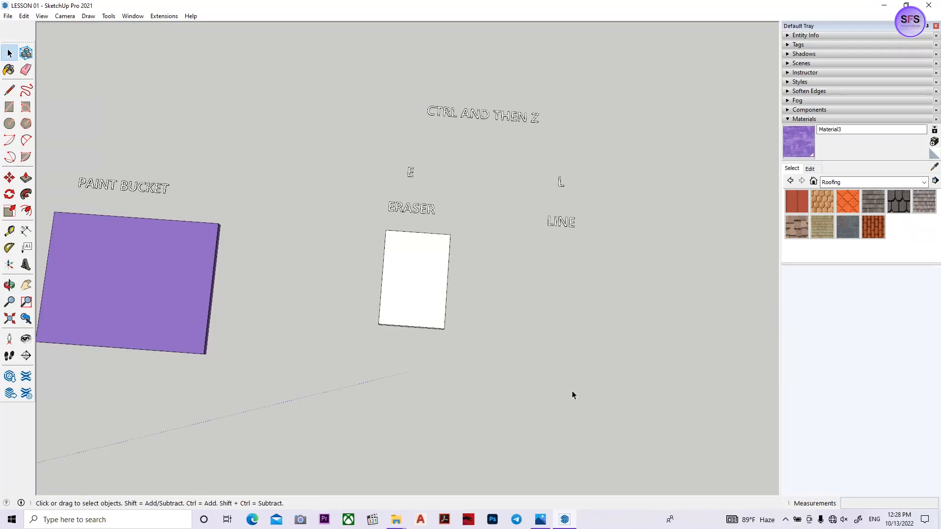
Window-select the E label, the ERASER label and the box together, and clear the selection
{"action": "left_click", "coordinate": [26, 70]}
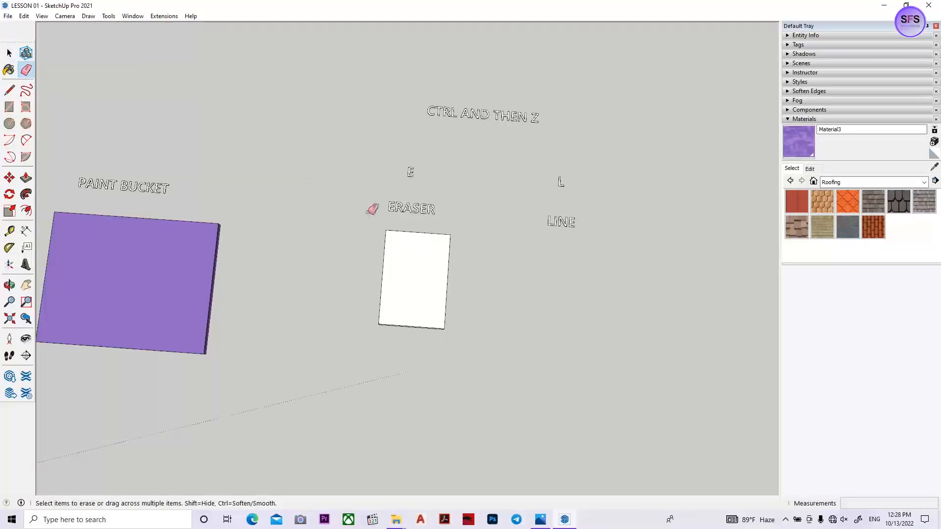
{"action": "scroll", "coordinate": [439, 286], "scroll_direction": "up", "scroll_amount": 2}
{"action": "scroll", "coordinate": [436, 265], "scroll_direction": "up", "scroll_amount": 3}
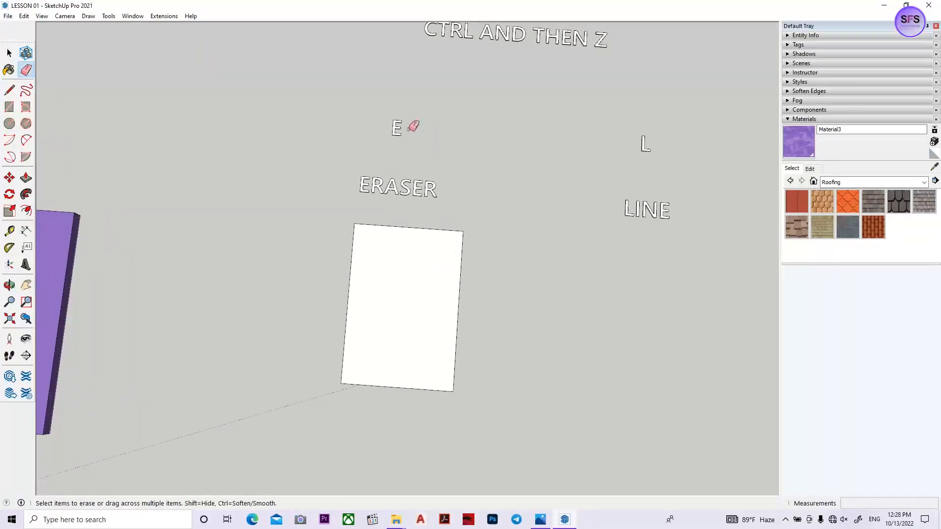
{"action": "scroll", "coordinate": [397, 127], "scroll_direction": "down", "scroll_amount": 5}
{"action": "key", "text": "space"}
{"action": "left_click_drag", "start_coordinate": [325, 98], "coordinate": [470, 382]}
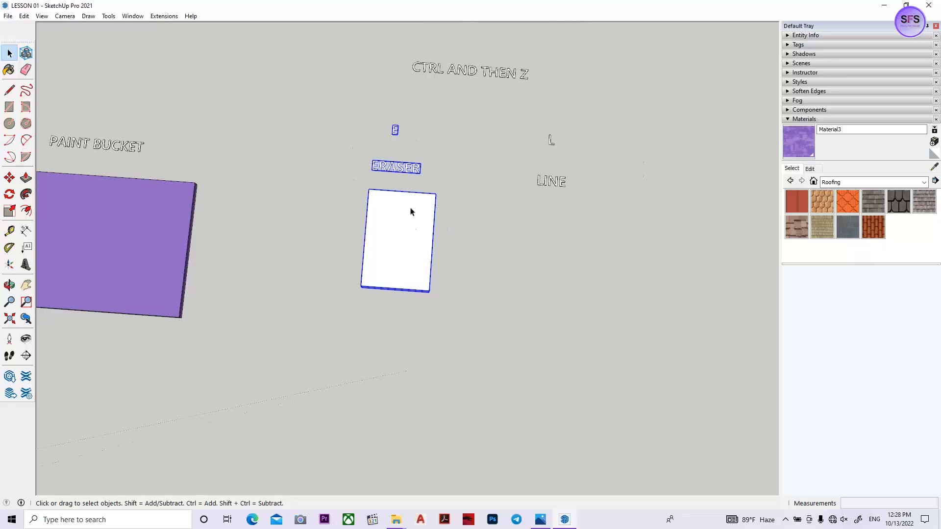
{"action": "scroll", "coordinate": [402, 170], "scroll_direction": "up", "scroll_amount": 4}
{"action": "left_click", "coordinate": [572, 167]}
Erase the E label, the ERASER label and the box one by one with the Eraser, and undo all three
{"action": "left_click", "coordinate": [26, 70]}
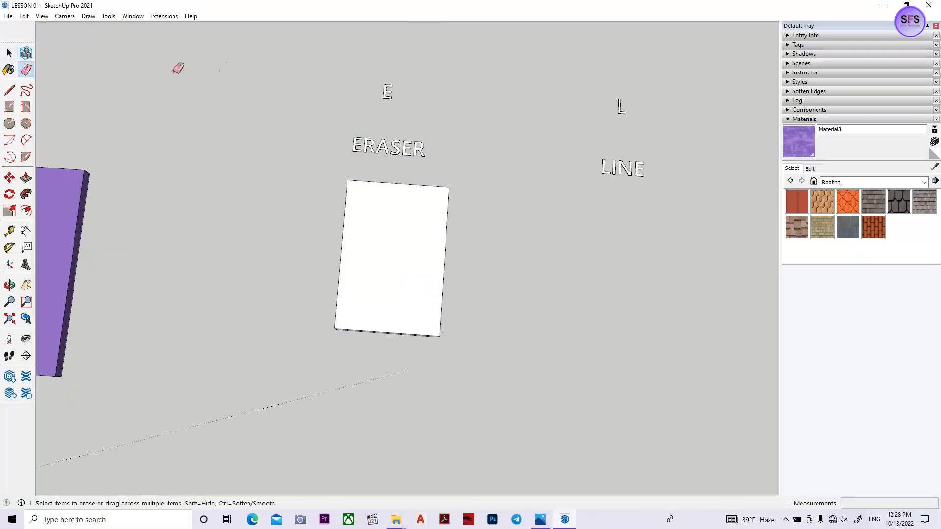
{"action": "left_click", "coordinate": [386, 92]}
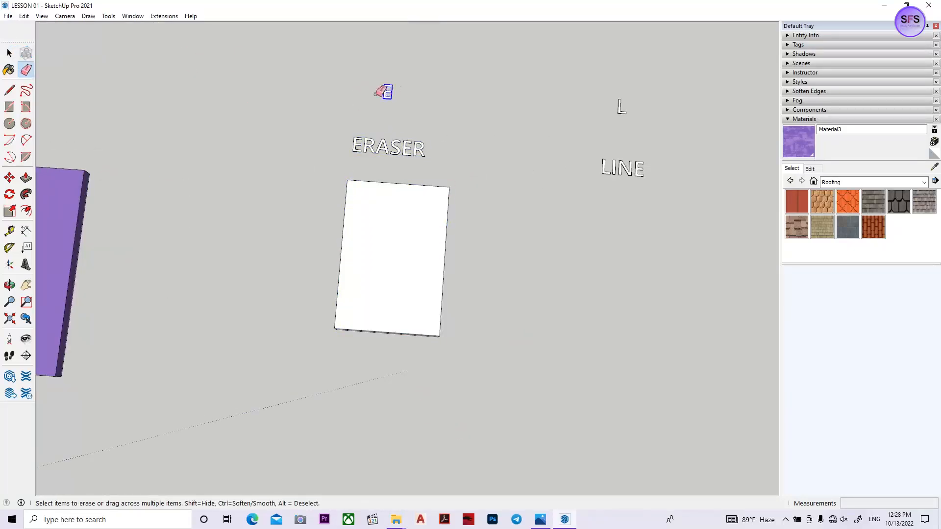
{"action": "left_click", "coordinate": [408, 147]}
{"action": "left_click", "coordinate": [441, 215]}
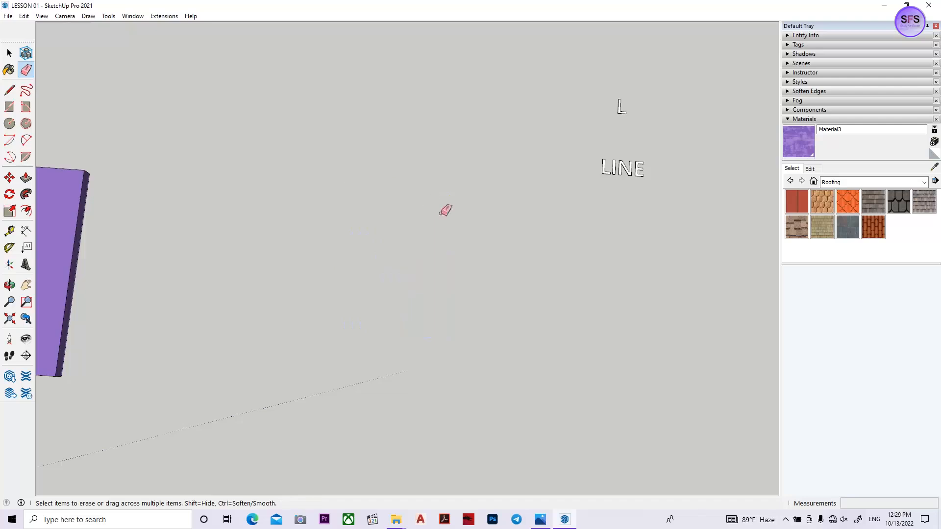
{"action": "key", "text": "ctrl+z"}
{"action": "key", "text": "ctrl+z"}
{"action": "key", "text": "ctrl+z"}
Window-select all the lesson's labels and sample objects at once, from SELECT through LINE
{"action": "scroll", "coordinate": [456, 204], "scroll_direction": "down", "scroll_amount": 4}
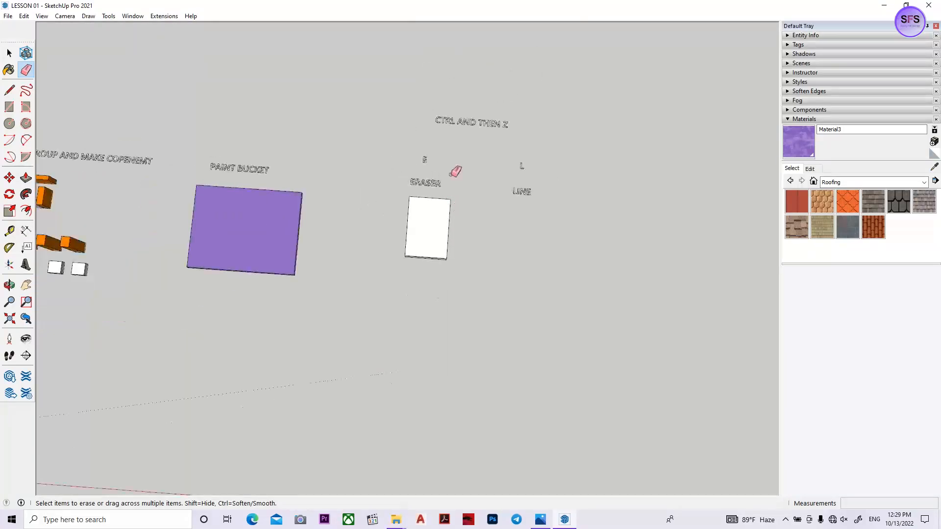
{"action": "scroll", "coordinate": [434, 206], "scroll_direction": "down", "scroll_amount": 5}
{"action": "mouse_move", "coordinate": [439, 209]}
{"action": "middle_mouse_down", "text": "shift"}
{"action": "mouse_move", "coordinate": [516, 214]}
{"action": "mouse_move", "coordinate": [671, 203]}
{"action": "middle_mouse_up", "text": "shift"}
{"action": "key", "text": "space"}
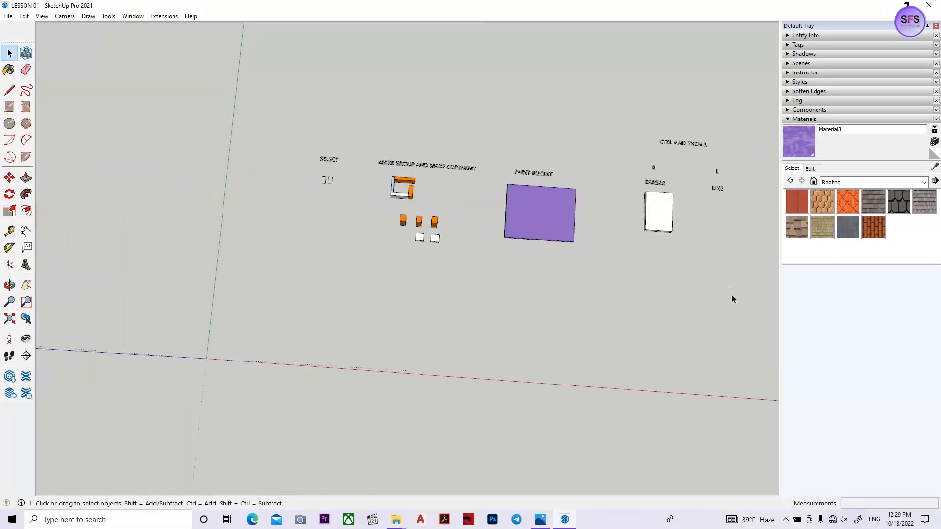
{"action": "left_click", "coordinate": [424, 169]}
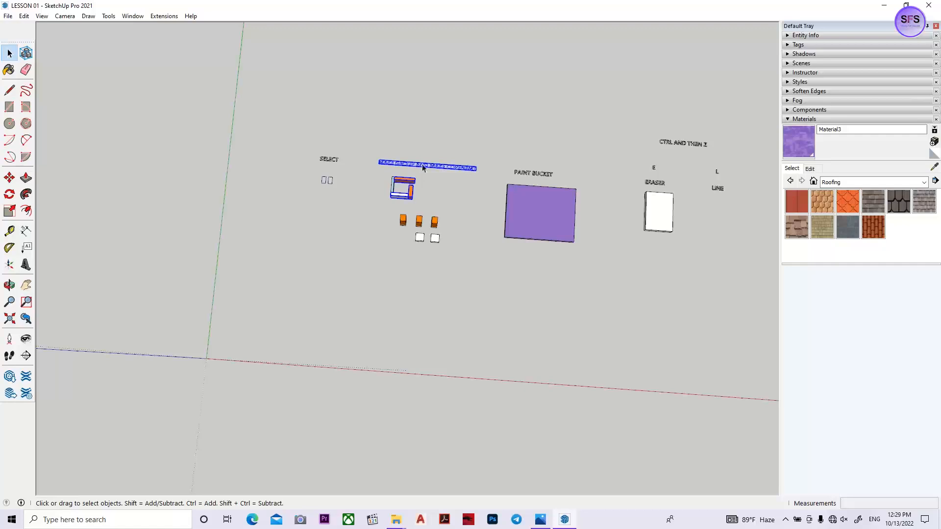
{"action": "left_click", "coordinate": [439, 139]}
{"action": "scroll", "coordinate": [332, 152], "scroll_direction": "down", "scroll_amount": 3}
{"action": "left_click_drag", "start_coordinate": [144, 87], "coordinate": [736, 392]}
{"action": "scroll", "coordinate": [580, 273], "scroll_direction": "up", "scroll_amount": 2}
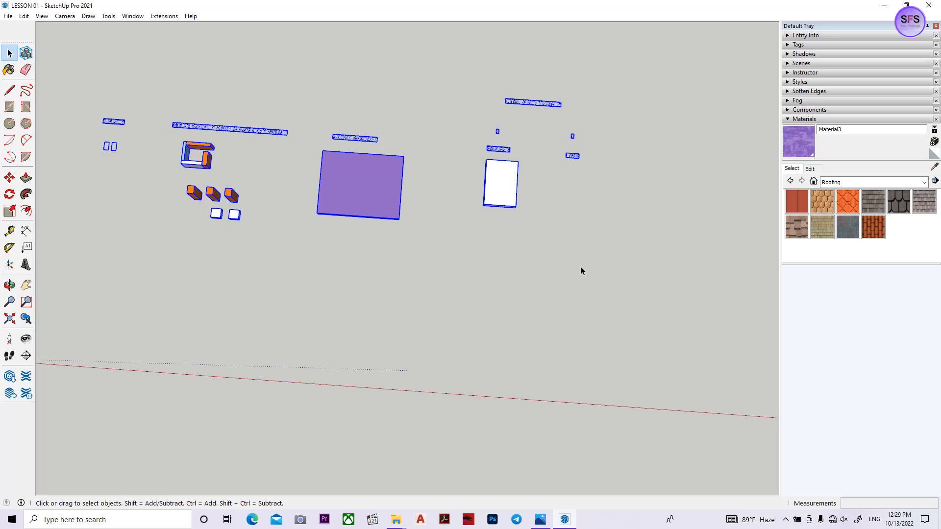
Delete all the selected lesson labels and sample objects together, and undo the deletion
{"action": "key", "text": "Delete"}
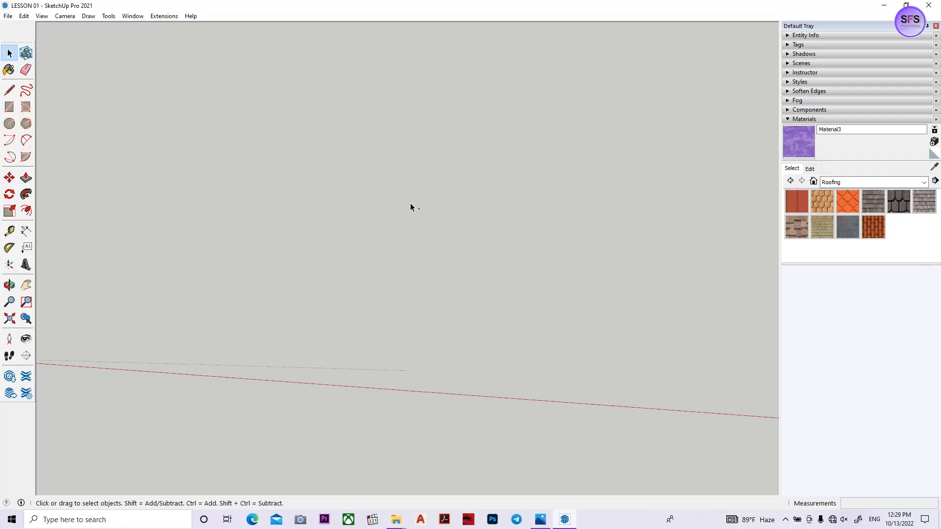
{"action": "key", "text": "ctrl+z"}
Examine the L and LINE labels beside the Eraser example up close
{"action": "scroll", "coordinate": [510, 170], "scroll_direction": "up", "scroll_amount": 2}
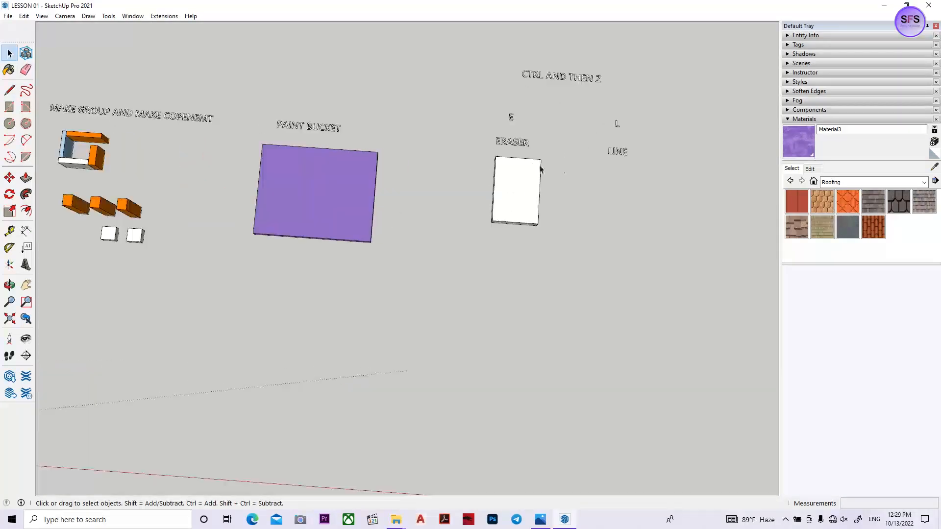
{"action": "scroll", "coordinate": [535, 167], "scroll_direction": "up", "scroll_amount": 5}
{"action": "middle_click_drag", "start_coordinate": [523, 99], "coordinate": [456, 151], "text": "shift"}
{"action": "scroll", "coordinate": [461, 148], "scroll_direction": "down", "scroll_amount": 1}
{"action": "key", "text": "space"}
{"action": "scroll", "coordinate": [470, 137], "scroll_direction": "down", "scroll_amount": 1}
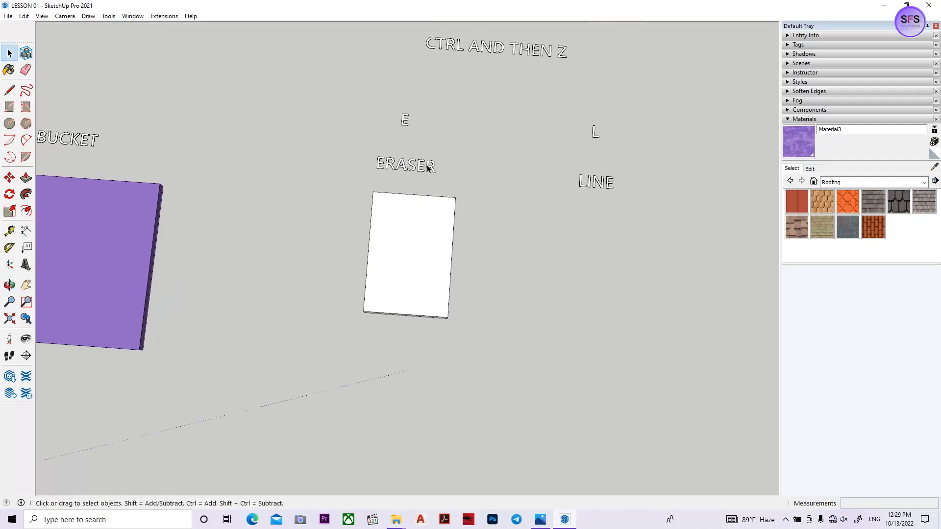
{"action": "middle_click_drag", "start_coordinate": [597, 225], "coordinate": [476, 255], "text": "shift"}
{"action": "scroll", "coordinate": [476, 255], "scroll_direction": "up", "scroll_amount": 1}
{"action": "scroll", "coordinate": [474, 249], "scroll_direction": "up", "scroll_amount": 2}
{"action": "scroll", "coordinate": [478, 104], "scroll_direction": "up", "scroll_amount": 3}
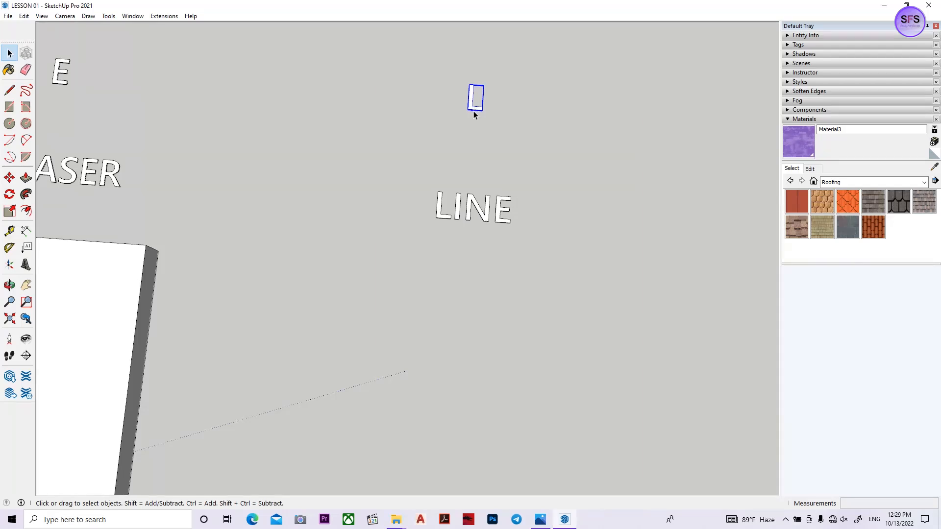
{"action": "scroll", "coordinate": [473, 111], "scroll_direction": "down", "scroll_amount": 2}
{"action": "scroll", "coordinate": [470, 204], "scroll_direction": "up", "scroll_amount": 1}
{"action": "middle_click_drag", "start_coordinate": [457, 174], "coordinate": [477, 215]}
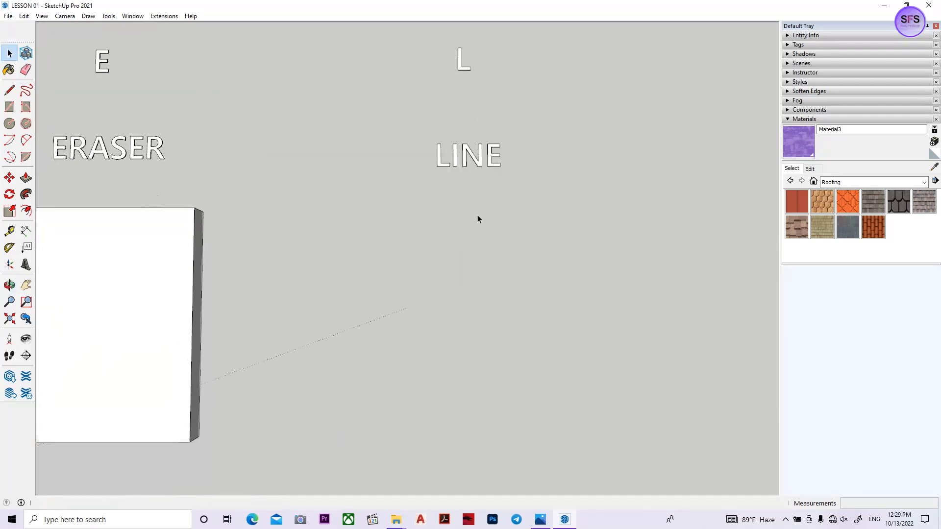
{"action": "scroll", "coordinate": [469, 163], "scroll_direction": "down", "scroll_amount": 3}
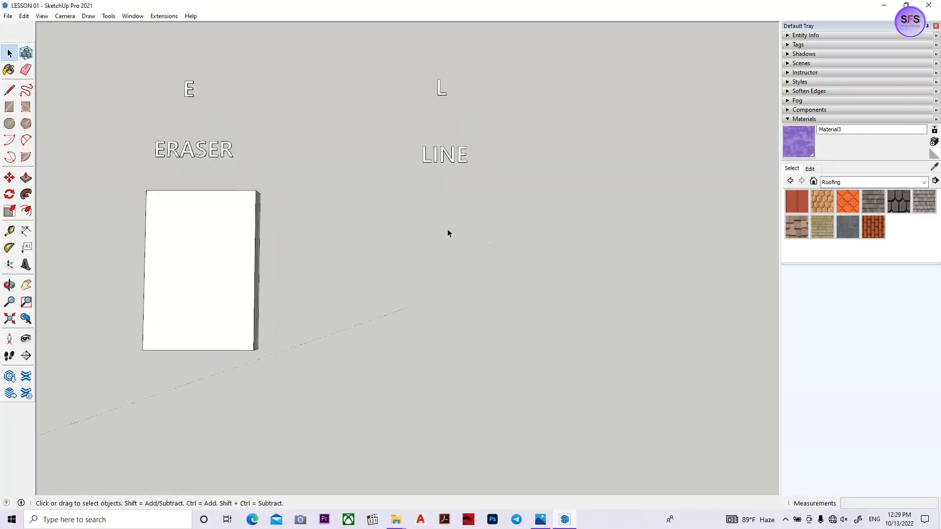
Draw a single straight horizontal line with the Line tool below the LINE label
{"action": "key", "text": "l"}
{"action": "scroll", "coordinate": [444, 163], "scroll_direction": "up", "scroll_amount": 3}
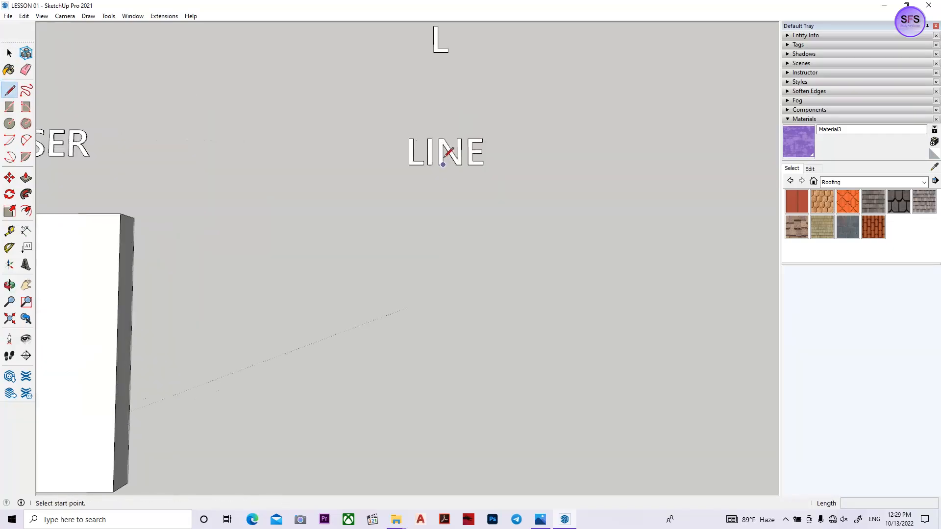
{"action": "left_click", "coordinate": [393, 258]}
{"action": "left_click", "coordinate": [560, 258]}
{"action": "key", "text": "space"}
Draw two more lines from the first line's ends to close it into a triangular face
{"action": "mouse_move", "coordinate": [507, 278]}
{"action": "middle_mouse_down"}
{"action": "mouse_move", "coordinate": [454, 32]}
{"action": "mouse_move", "coordinate": [525, 240]}
{"action": "mouse_move", "coordinate": [578, 231]}
{"action": "mouse_move", "coordinate": [572, 254]}
{"action": "mouse_move", "coordinate": [459, 341]}
{"action": "mouse_move", "coordinate": [419, 223]}
{"action": "middle_mouse_up"}
{"action": "left_click", "coordinate": [525, 247]}
{"action": "key", "text": "l"}
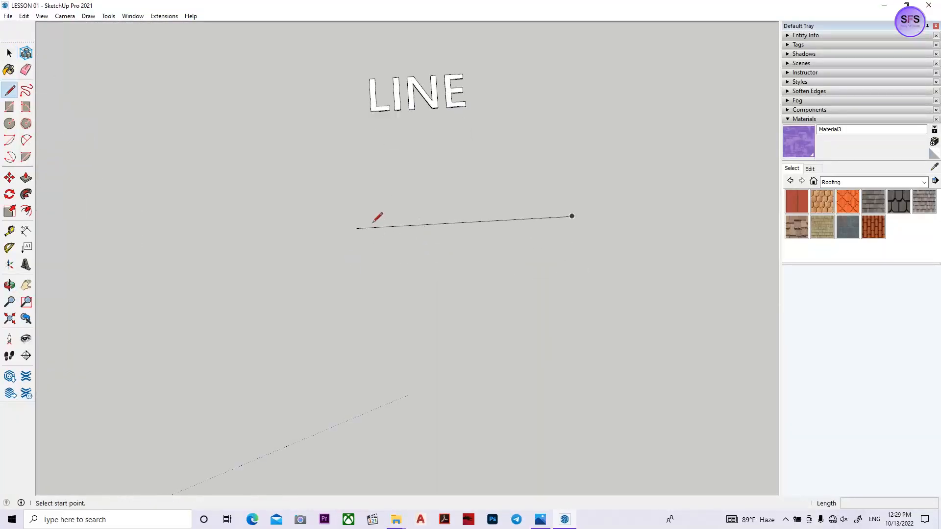
{"action": "left_click", "coordinate": [356, 229]}
{"action": "left_click", "coordinate": [439, 396]}
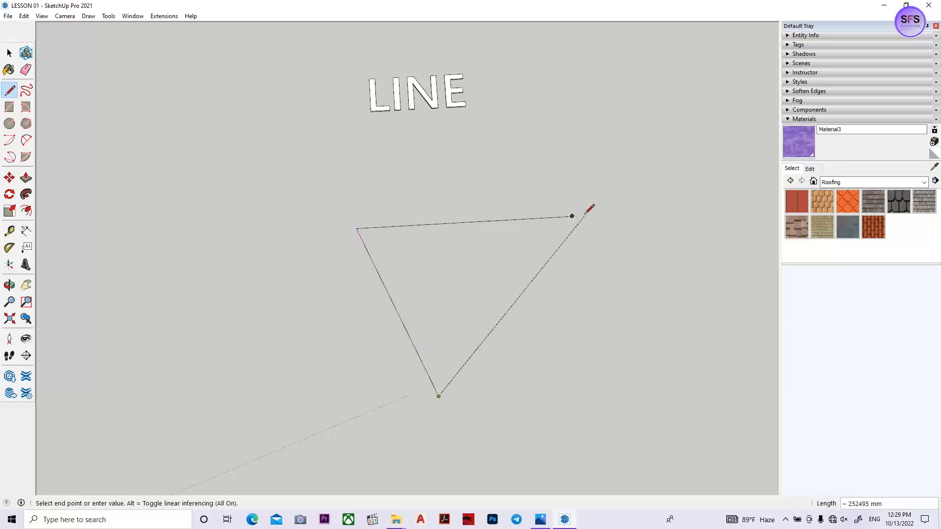
{"action": "left_click", "coordinate": [572, 216]}
Push/Pull the triangular face upward into a triangular prism
{"action": "middle_click_drag", "start_coordinate": [572, 216], "coordinate": [409, 265]}
{"action": "key", "text": "p"}
{"action": "left_click_drag", "start_coordinate": [412, 265], "coordinate": [414, 172]}
{"action": "middle_click_drag", "start_coordinate": [414, 172], "coordinate": [399, 281]}
{"action": "key", "text": "space"}
Draw a closed four-sided face with the Line tool in the empty area beside the triangular prism
{"action": "scroll", "coordinate": [587, 183], "scroll_direction": "down", "scroll_amount": 2}
{"action": "key", "text": "l"}
{"action": "left_click", "coordinate": [468, 251]}
{"action": "left_click", "coordinate": [582, 278]}
{"action": "left_click", "coordinate": [580, 222]}
{"action": "left_click", "coordinate": [470, 215]}
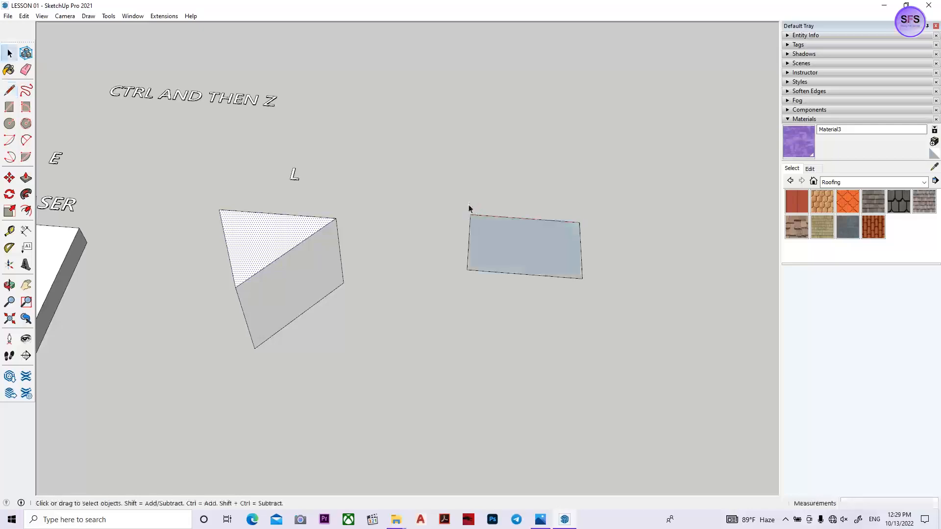
{"action": "key", "text": "space"}
Push/Pull the four-sided face beside the prism up by about 8295 mm into a thin slab
{"action": "middle_click_drag", "start_coordinate": [470, 210], "coordinate": [541, 256]}
{"action": "left_click", "coordinate": [518, 242]}
{"action": "scroll", "coordinate": [515, 233], "scroll_direction": "up", "scroll_amount": 2}
{"action": "key", "text": "p"}
{"action": "left_click_drag", "start_coordinate": [514, 230], "coordinate": [512, 223]}
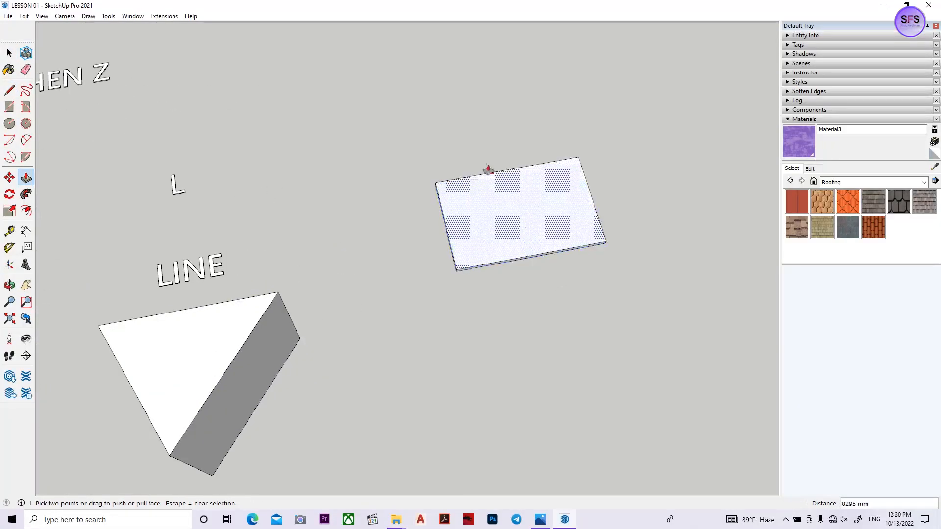
{"action": "key", "text": "space"}
Remove the thin slab beside the triangular prism
{"action": "scroll", "coordinate": [489, 198], "scroll_direction": "down", "scroll_amount": 2}
{"action": "middle_click_drag", "start_coordinate": [626, 243], "coordinate": [477, 255]}
{"action": "left_click", "coordinate": [444, 322]}
{"action": "scroll", "coordinate": [444, 319], "scroll_direction": "down", "scroll_amount": 3}
Start a line beside the triangular prism, preview it along the red and blue axes, and cancel it
{"action": "key", "text": "l"}
{"action": "scroll", "coordinate": [412, 294], "scroll_direction": "down", "scroll_amount": 2}
{"action": "scroll", "coordinate": [515, 210], "scroll_direction": "up", "scroll_amount": 6}
{"action": "middle_click_drag", "start_coordinate": [511, 211], "coordinate": [485, 240]}
{"action": "left_click", "coordinate": [455, 254]}
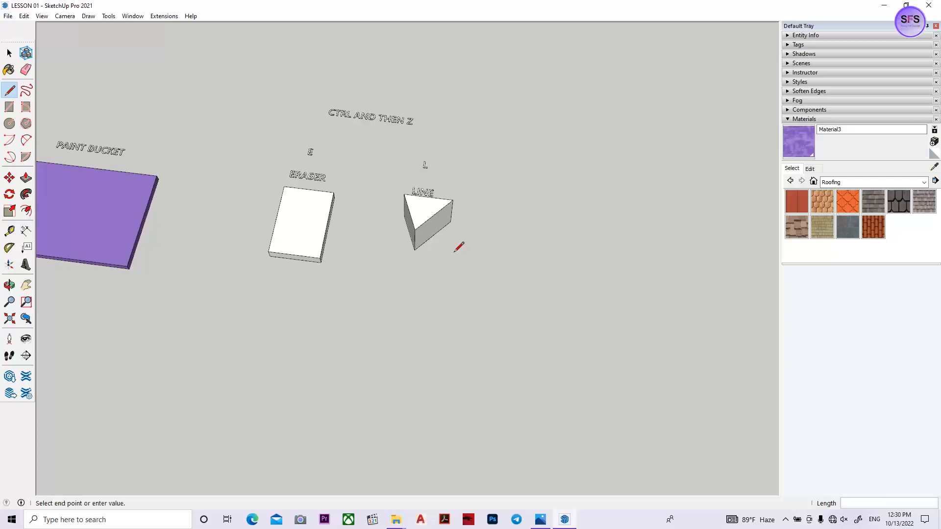
{"action": "scroll", "coordinate": [474, 254], "scroll_direction": "up", "scroll_amount": 3}
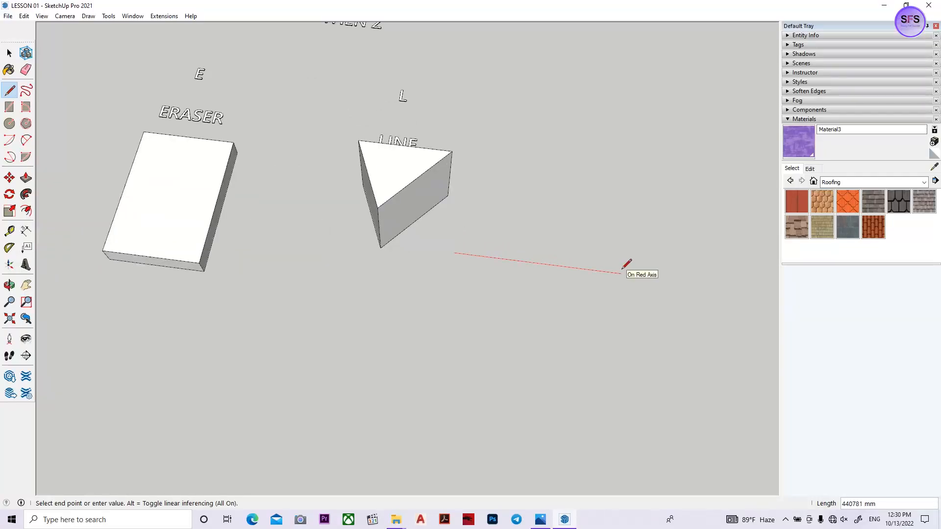
{"action": "scroll", "coordinate": [626, 264], "scroll_direction": "down", "scroll_amount": 8}
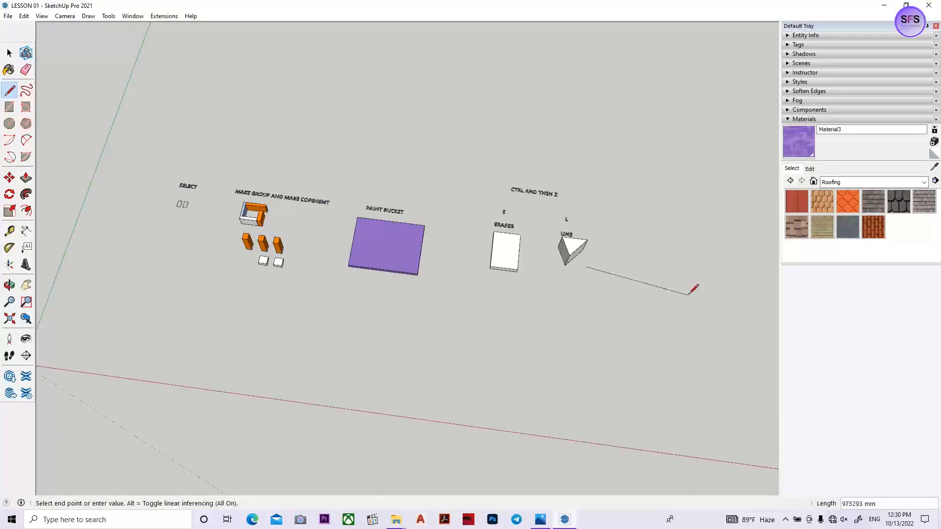
{"action": "scroll", "coordinate": [691, 274], "scroll_direction": "up", "scroll_amount": 2}
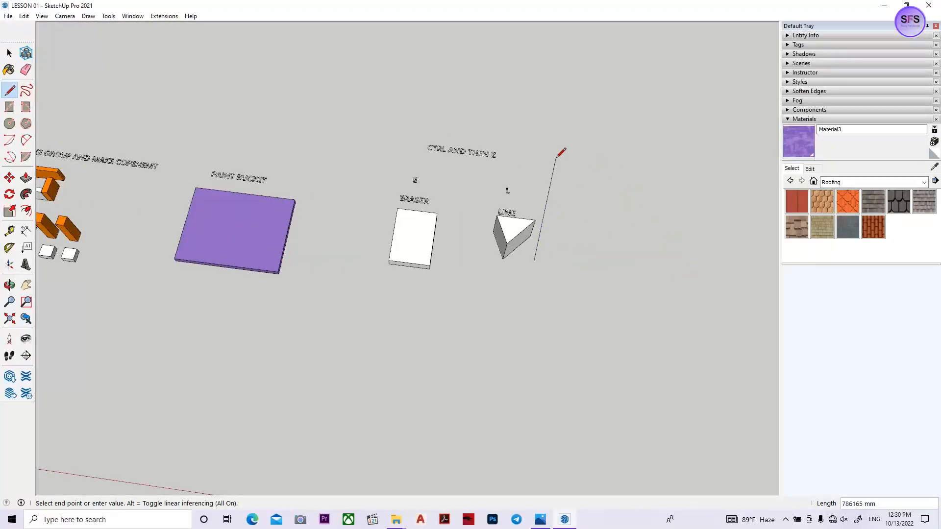
{"action": "scroll", "coordinate": [568, 153], "scroll_direction": "down", "scroll_amount": 2}
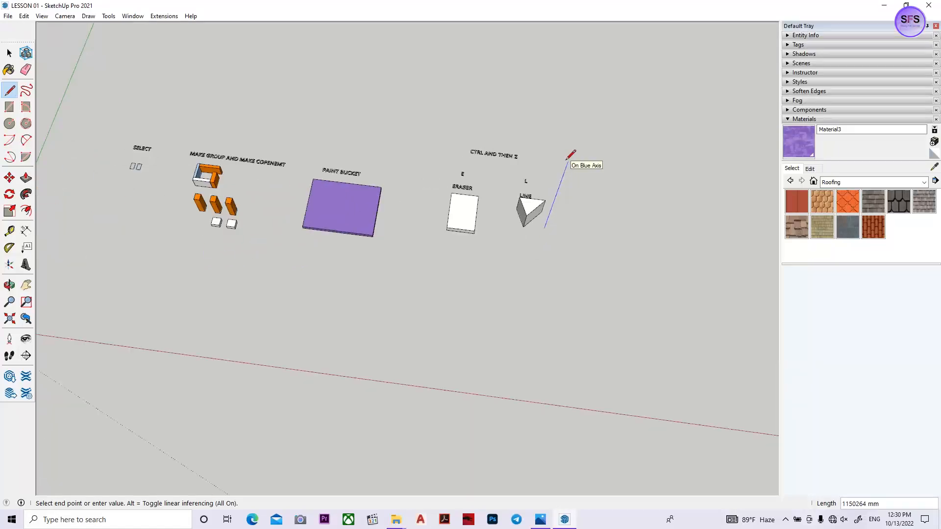
{"action": "scroll", "coordinate": [570, 152], "scroll_direction": "up", "scroll_amount": 2}
{"action": "scroll", "coordinate": [594, 84], "scroll_direction": "down", "scroll_amount": 2}
{"action": "scroll", "coordinate": [536, 159], "scroll_direction": "up", "scroll_amount": 5}
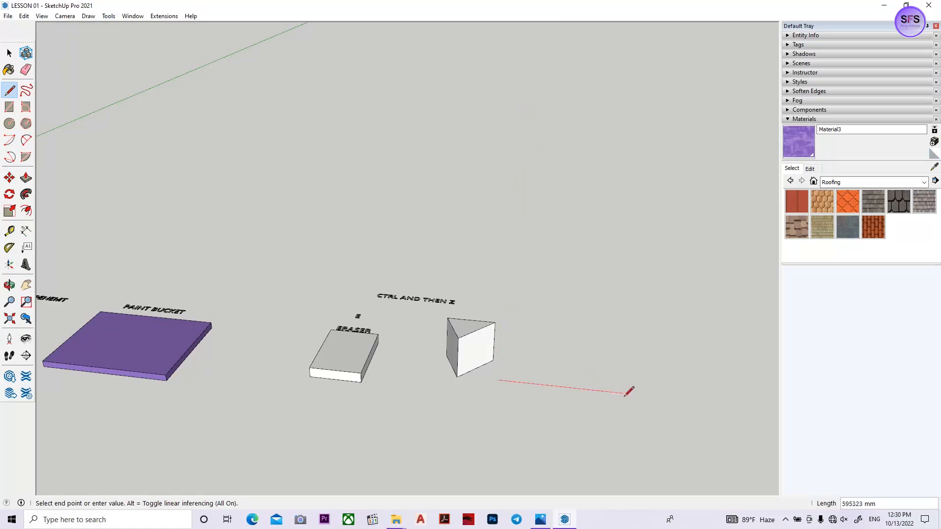
{"action": "scroll", "coordinate": [554, 388], "scroll_direction": "up", "scroll_amount": 4}
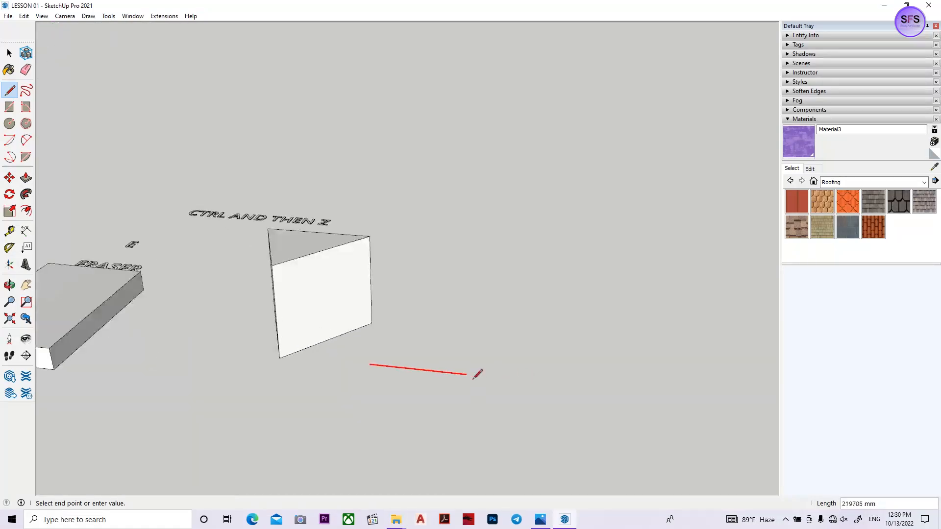
{"action": "scroll", "coordinate": [632, 386], "scroll_direction": "down", "scroll_amount": 4}
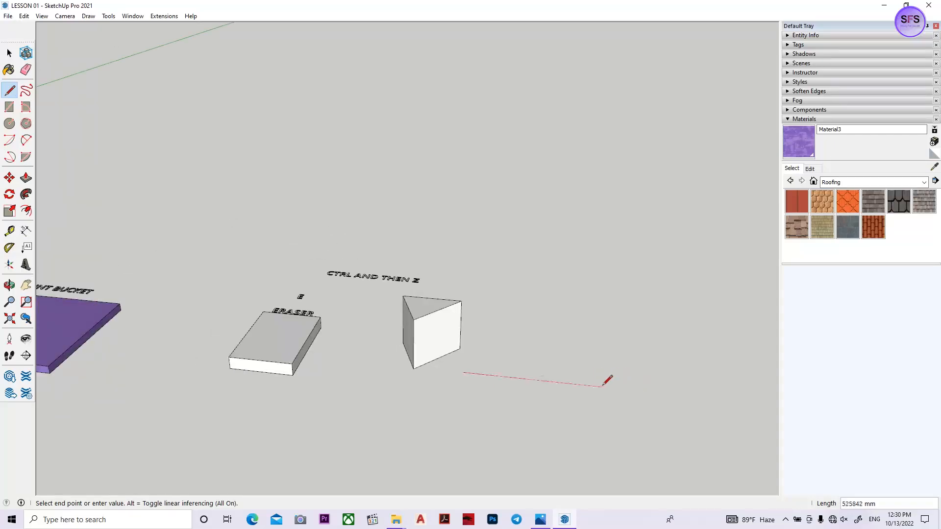
{"action": "key", "text": "space"}
Draw a closed four-sided face of about 250,700 by 305,600 mm near the prism, beginning along the green and red axes
{"action": "scroll", "coordinate": [525, 394], "scroll_direction": "up", "scroll_amount": 3}
{"action": "key", "text": "l"}
{"action": "left_click", "coordinate": [468, 428]}
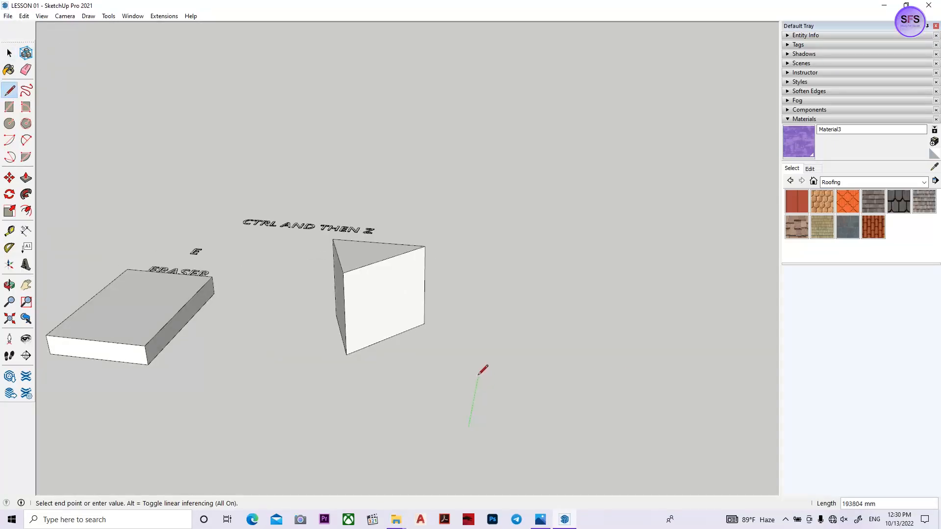
{"action": "left_click", "coordinate": [484, 350]}
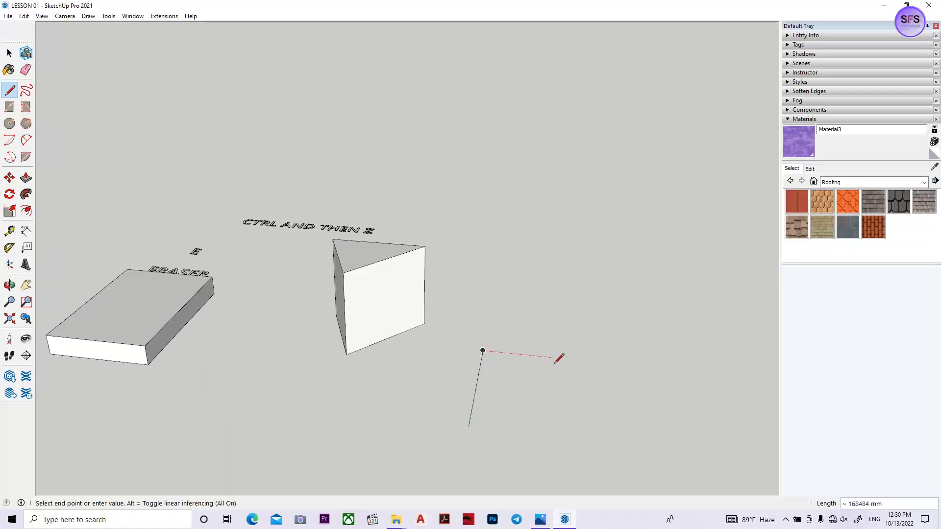
{"action": "left_click", "coordinate": [589, 361]}
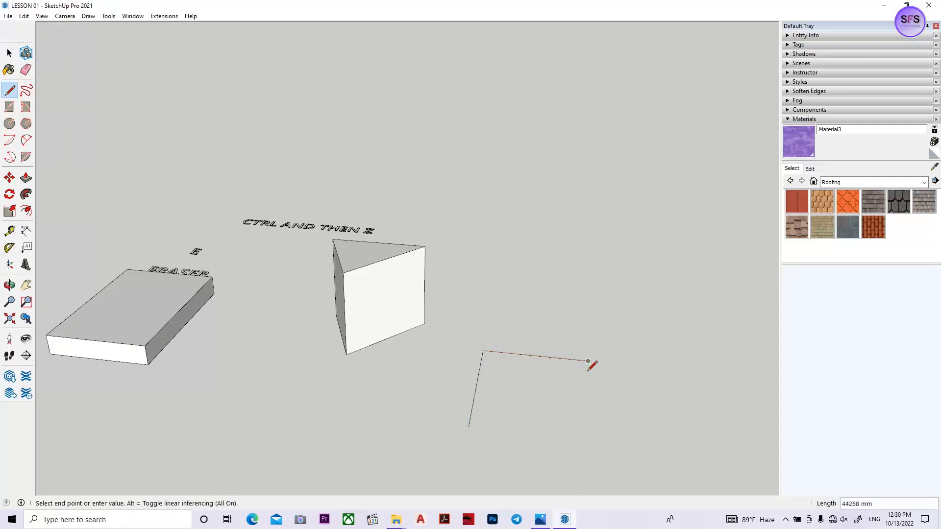
{"action": "left_click", "coordinate": [592, 441]}
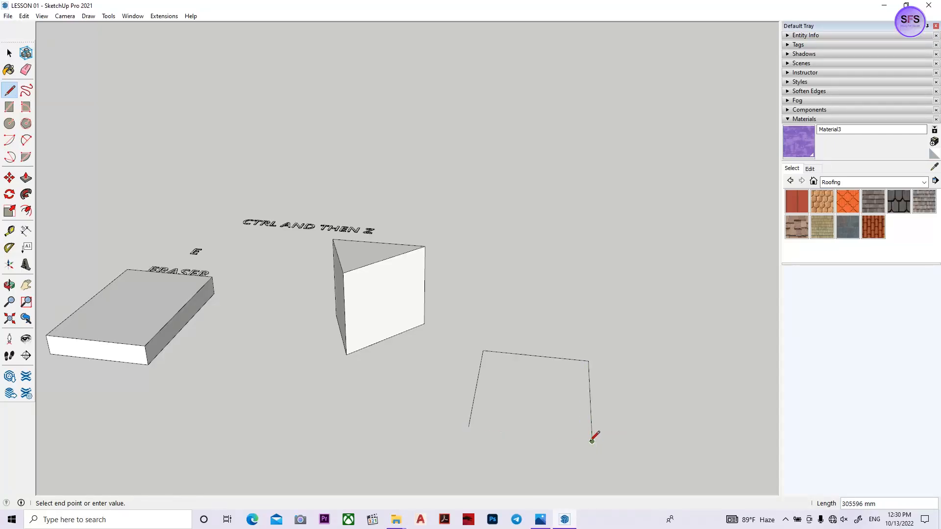
{"action": "left_click", "coordinate": [469, 427]}
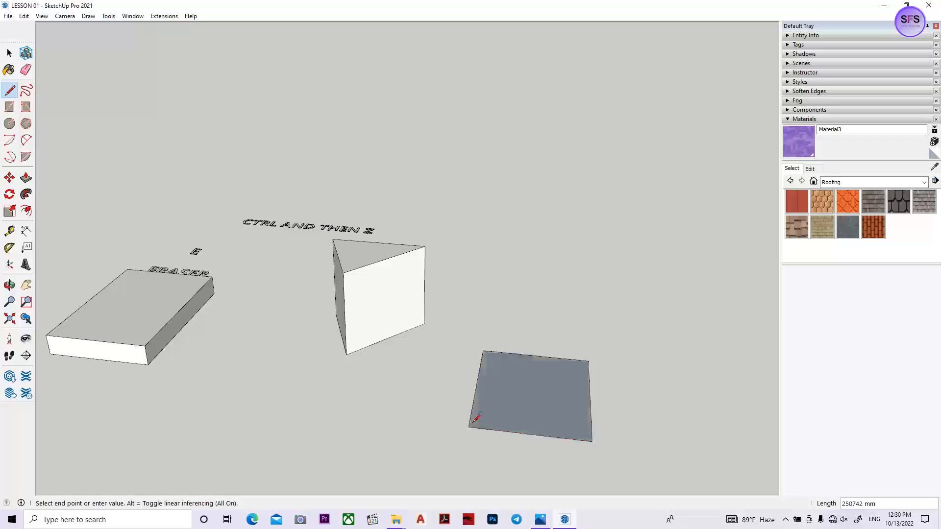
{"action": "key", "text": "space"}
Start a line at one corner of the four-sided face, preview it to the adjacent endpoint, and cancel it
{"action": "scroll", "coordinate": [597, 369], "scroll_direction": "down", "scroll_amount": 2}
{"action": "middle_click_drag", "start_coordinate": [596, 370], "coordinate": [352, 416]}
{"action": "middle_click_drag", "start_coordinate": [351, 416], "coordinate": [463, 261], "text": "shift"}
{"action": "scroll", "coordinate": [428, 298], "scroll_direction": "up", "scroll_amount": 4}
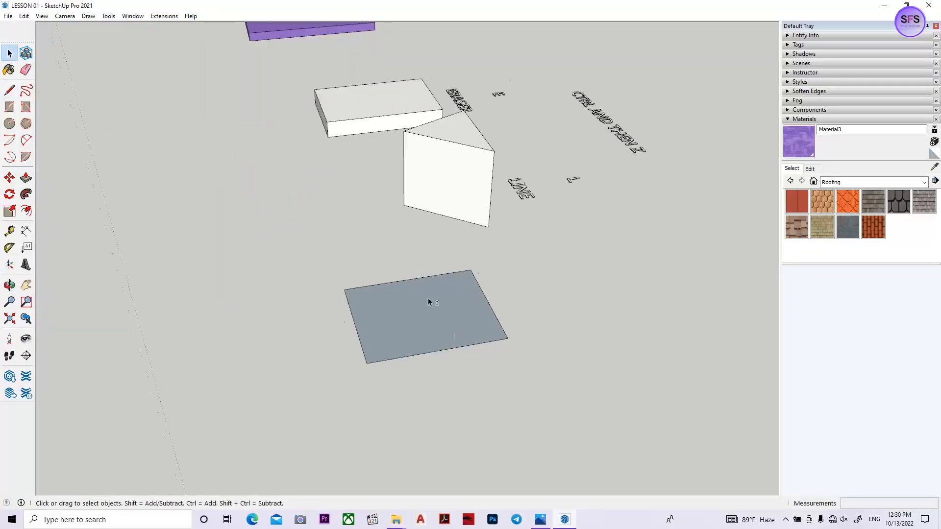
{"action": "key", "text": "l"}
{"action": "left_click", "coordinate": [316, 418]}
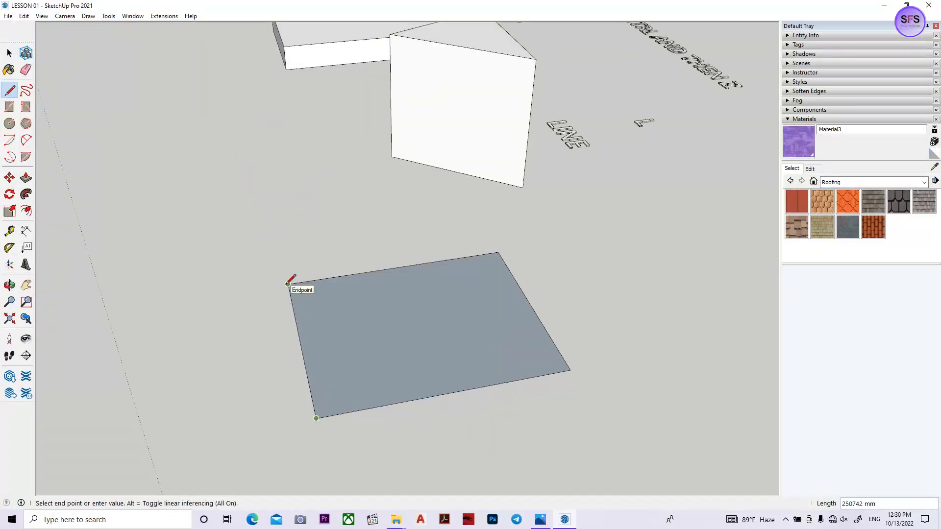
{"action": "key", "text": "space"}
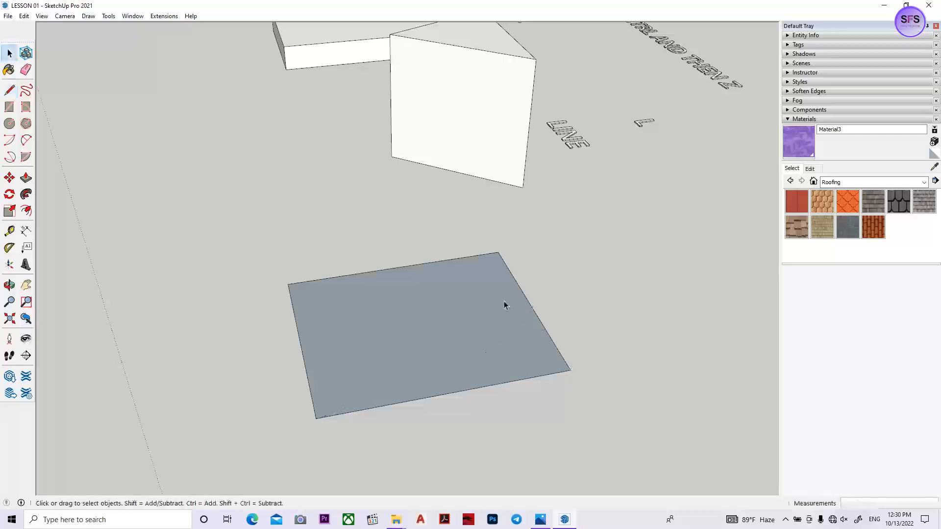
Window-select the four-sided face with its edges and delete it
{"action": "scroll", "coordinate": [535, 314], "scroll_direction": "down", "scroll_amount": 3}
{"action": "scroll", "coordinate": [535, 316], "scroll_direction": "up", "scroll_amount": 3}
{"action": "scroll", "coordinate": [374, 270], "scroll_direction": "down", "scroll_amount": 2}
{"action": "middle_click_drag", "start_coordinate": [299, 250], "coordinate": [397, 187], "text": "shift"}
{"action": "left_click_drag", "start_coordinate": [376, 166], "coordinate": [602, 322]}
{"action": "key", "text": "Delete"}
Draw another closed face from connected lines in the empty area in front of the prism, ending at its starting point
{"action": "scroll", "coordinate": [515, 254], "scroll_direction": "down", "scroll_amount": 2}
{"action": "scroll", "coordinate": [523, 239], "scroll_direction": "down", "scroll_amount": 1}
{"action": "middle_click_drag", "start_coordinate": [536, 231], "coordinate": [533, 243], "text": "shift"}
{"action": "key", "text": "l"}
{"action": "left_click", "coordinate": [356, 269]}
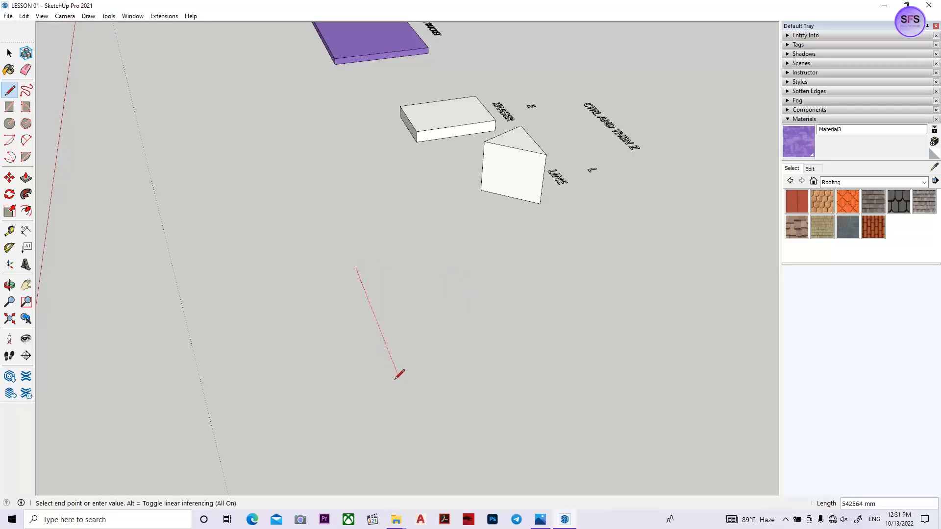
{"action": "scroll", "coordinate": [290, 267], "scroll_direction": "down", "scroll_amount": 5}
{"action": "scroll", "coordinate": [334, 290], "scroll_direction": "up", "scroll_amount": 2}
{"action": "scroll", "coordinate": [275, 240], "scroll_direction": "up", "scroll_amount": 5}
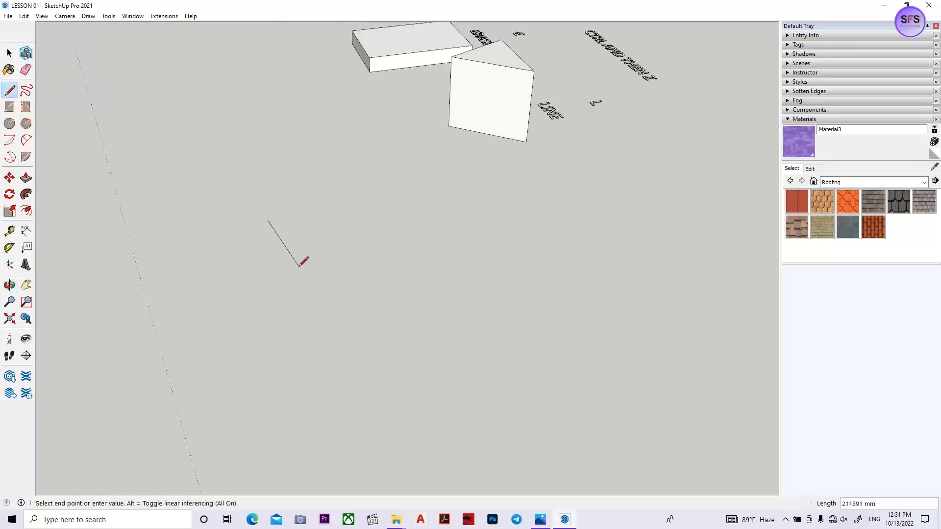
{"action": "scroll", "coordinate": [303, 263], "scroll_direction": "up", "scroll_amount": 2}
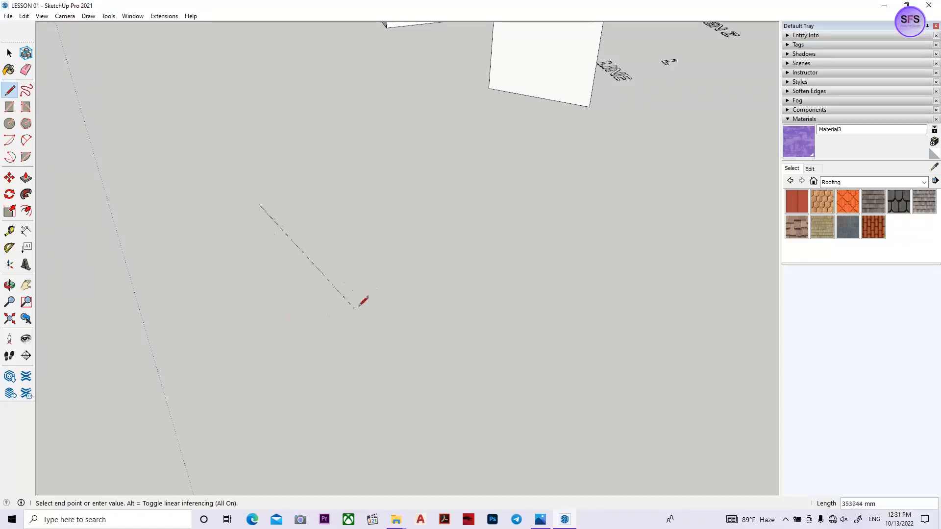
{"action": "left_click", "coordinate": [389, 282]}
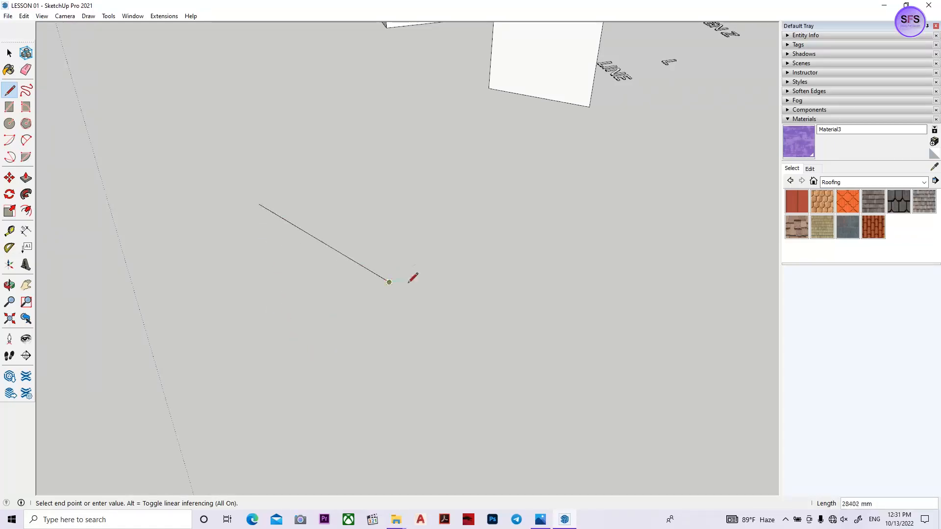
{"action": "left_click", "coordinate": [466, 230]}
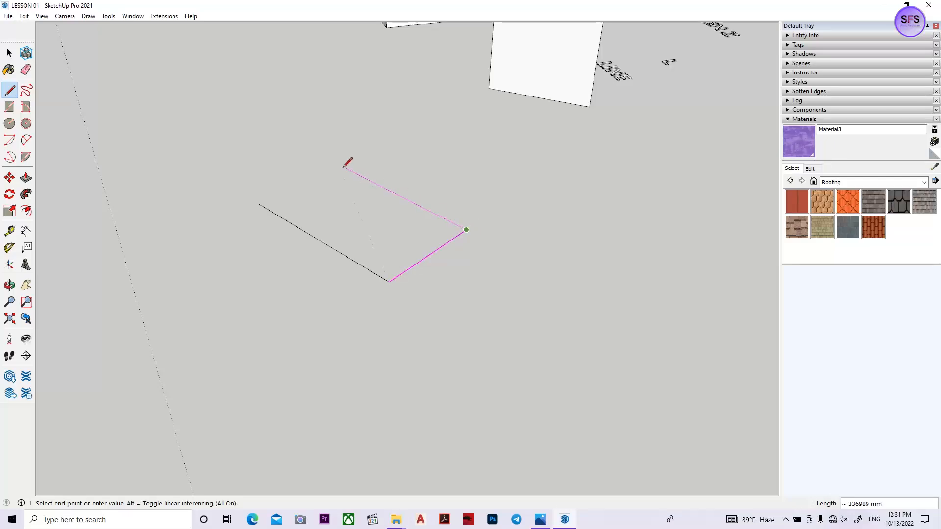
{"action": "left_click", "coordinate": [259, 203]}
Select the newly drawn face together with its edges and delete it
{"action": "middle_click_drag", "start_coordinate": [259, 203], "coordinate": [398, 228]}
{"action": "scroll", "coordinate": [398, 225], "scroll_direction": "up", "scroll_amount": 2}
{"action": "double_click", "coordinate": [445, 274]}
{"action": "key", "text": "Delete"}
{"action": "scroll", "coordinate": [446, 275], "scroll_direction": "down", "scroll_amount": 2}
Start a line in the empty area between the sample objects and the red axis, and cancel it
{"action": "middle_click_drag", "start_coordinate": [446, 274], "coordinate": [422, 296]}
{"action": "scroll", "coordinate": [421, 296], "scroll_direction": "down", "scroll_amount": 2}
{"action": "middle_click_drag", "start_coordinate": [361, 285], "coordinate": [487, 276], "text": "shift"}
{"action": "key", "text": "l"}
{"action": "left_click", "coordinate": [383, 292]}
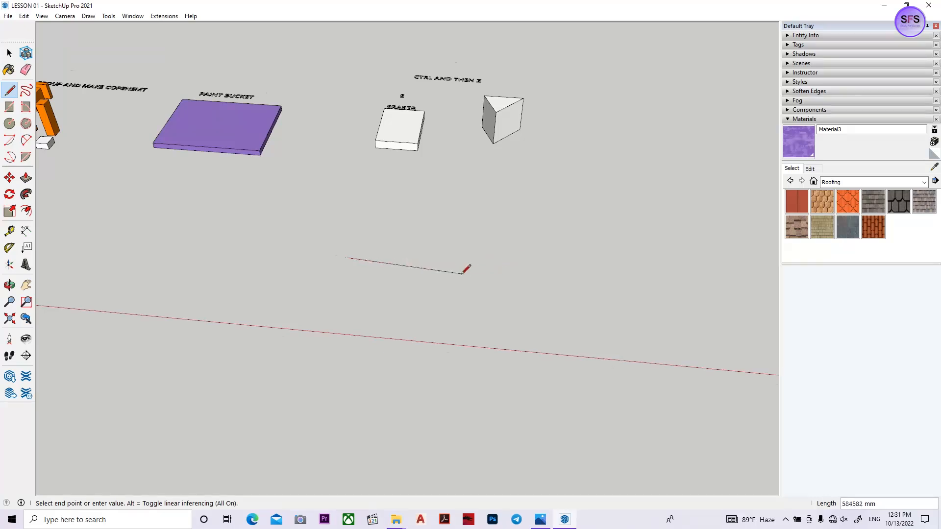
{"action": "scroll", "coordinate": [479, 267], "scroll_direction": "up", "scroll_amount": 1}
{"action": "scroll", "coordinate": [433, 322], "scroll_direction": "down", "scroll_amount": 3}
{"action": "middle_click_drag", "start_coordinate": [420, 293], "coordinate": [501, 346]}
{"action": "key", "text": "space"}
{"action": "scroll", "coordinate": [292, 265], "scroll_direction": "down", "scroll_amount": 1}
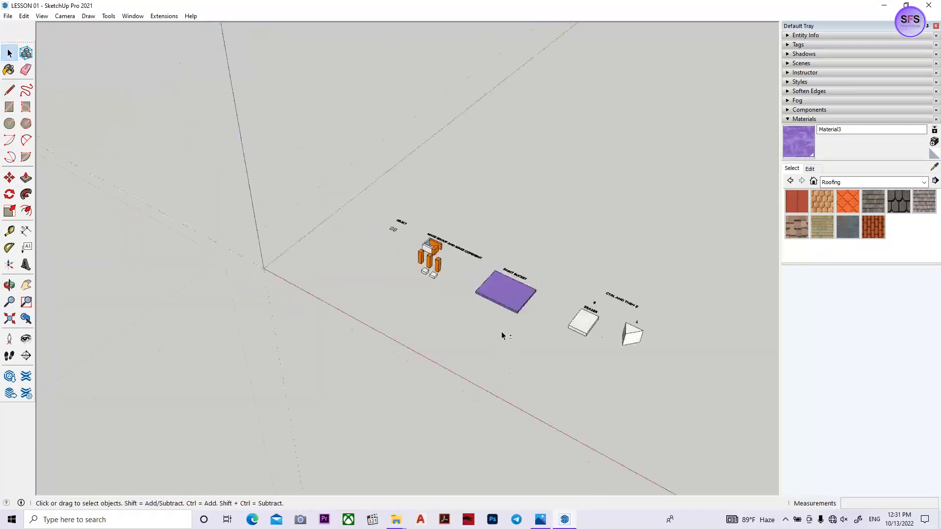
Draw a line along the red axis in the empty area in front of the purple paint bucket slab
{"action": "scroll", "coordinate": [501, 346], "scroll_direction": "up", "scroll_amount": 4}
{"action": "middle_click_drag", "start_coordinate": [293, 349], "coordinate": [504, 233]}
{"action": "scroll", "coordinate": [549, 250], "scroll_direction": "up", "scroll_amount": 2}
{"action": "key", "text": "l"}
{"action": "scroll", "coordinate": [428, 280], "scroll_direction": "up", "scroll_amount": 2}
{"action": "left_click", "coordinate": [402, 308]}
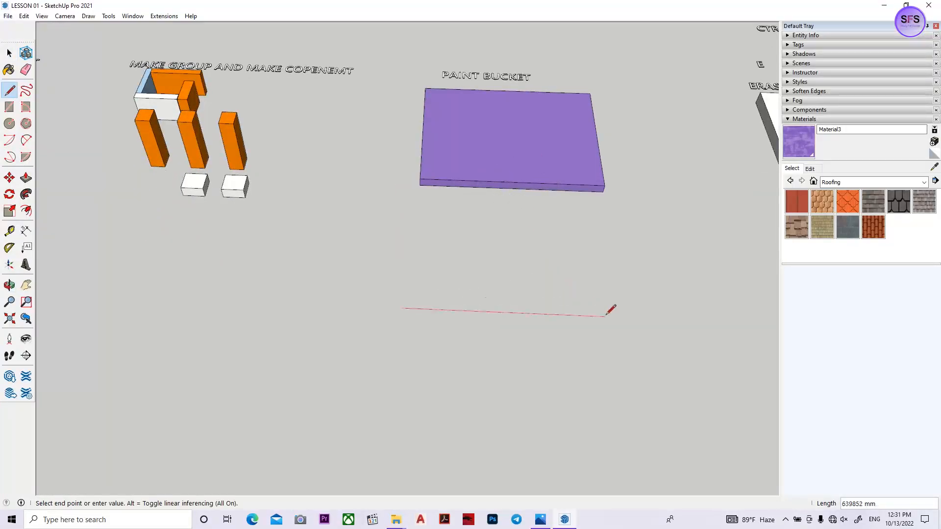
{"action": "scroll", "coordinate": [549, 179], "scroll_direction": "down", "scroll_amount": 3}
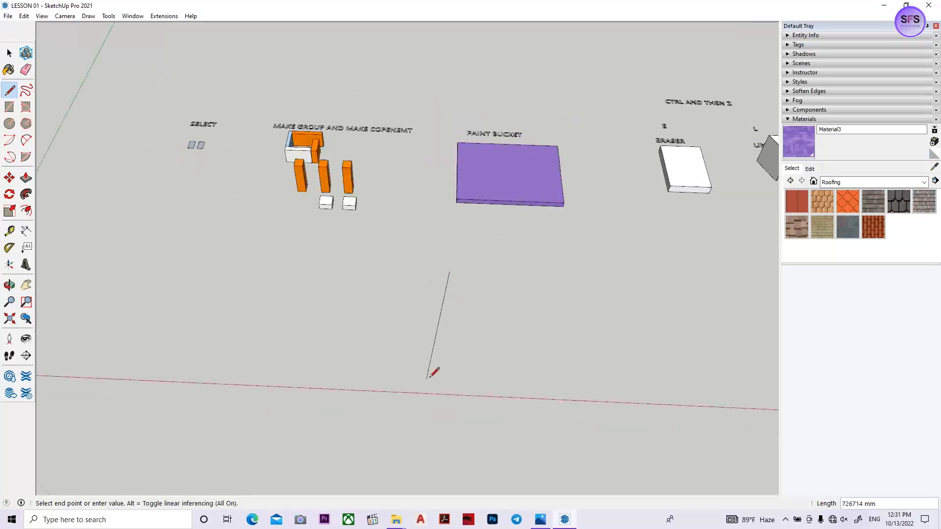
{"action": "scroll", "coordinate": [549, 230], "scroll_direction": "up", "scroll_amount": 2}
{"action": "scroll", "coordinate": [549, 293], "scroll_direction": "down", "scroll_amount": 2}
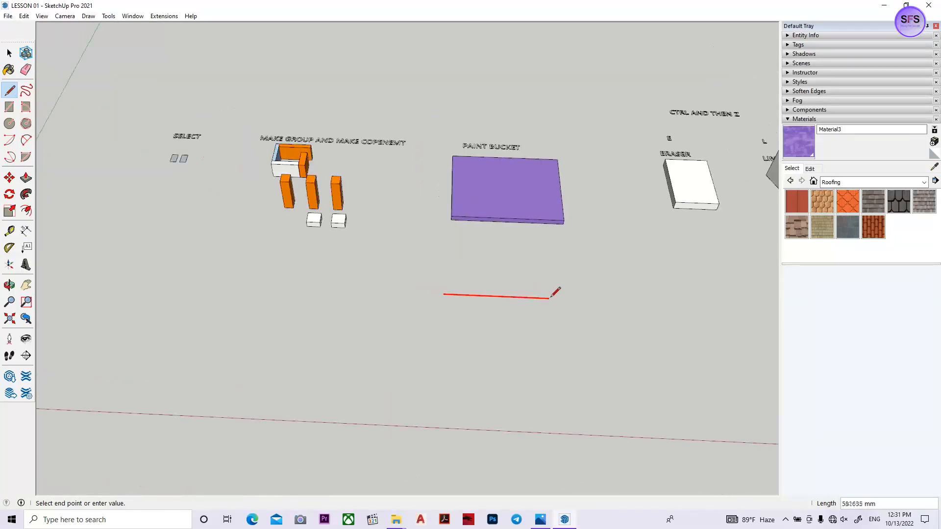
{"action": "scroll", "coordinate": [564, 382], "scroll_direction": "down", "scroll_amount": 3}
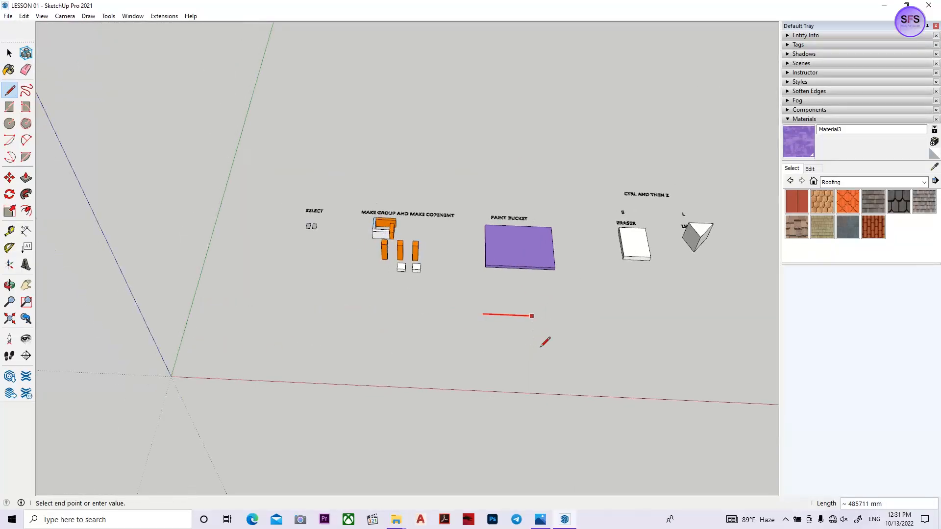
Add the remaining axis-aligned edges in front of the purple slab, ending at the starting point to form a four-sided face
{"action": "scroll", "coordinate": [563, 325], "scroll_direction": "up", "scroll_amount": 2}
{"action": "middle_click_drag", "start_coordinate": [578, 312], "coordinate": [437, 354]}
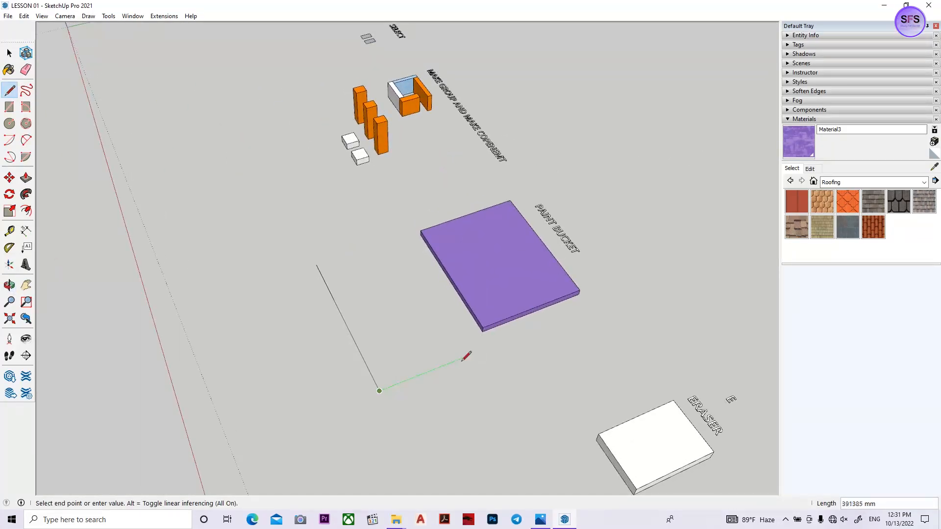
{"action": "left_click", "coordinate": [393, 238]}
{"action": "scroll", "coordinate": [359, 245], "scroll_direction": "up", "scroll_amount": 2}
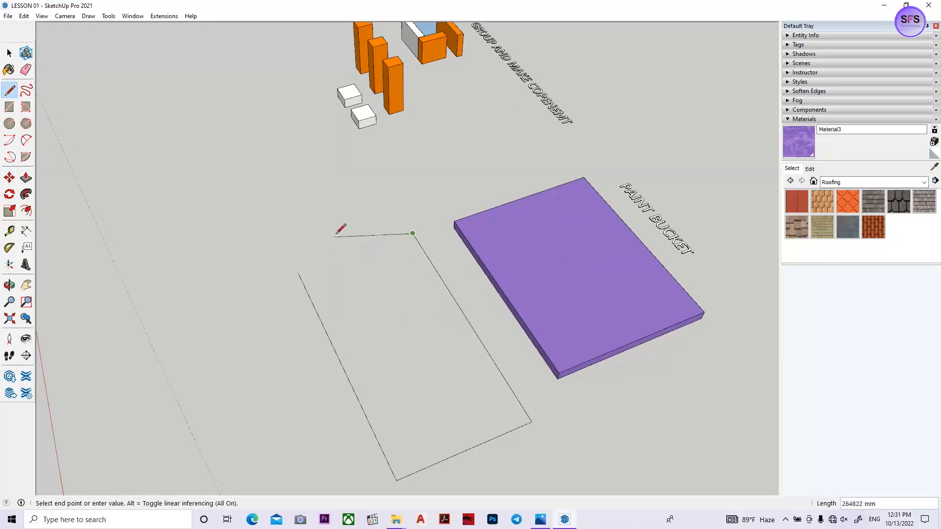
{"action": "scroll", "coordinate": [373, 247], "scroll_direction": "up", "scroll_amount": 2}
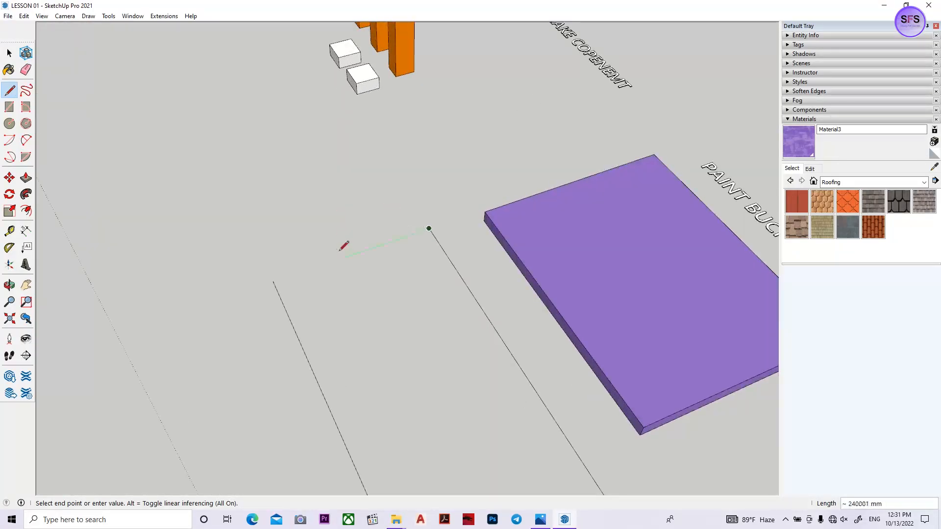
{"action": "left_click", "coordinate": [273, 281]}
{"action": "key", "text": "space"}
Draw a closed triangular face from three connected lines in the empty area beside the triangular prism
{"action": "scroll", "coordinate": [363, 272], "scroll_direction": "down", "scroll_amount": 6}
{"action": "mouse_move", "coordinate": [364, 272]}
{"action": "middle_mouse_down"}
{"action": "mouse_move", "coordinate": [395, 284]}
{"action": "mouse_move", "coordinate": [370, 297]}
{"action": "mouse_move", "coordinate": [412, 296]}
{"action": "middle_mouse_up"}
{"action": "scroll", "coordinate": [580, 294], "scroll_direction": "up", "scroll_amount": 5}
{"action": "mouse_move", "coordinate": [478, 318]}
{"action": "middle_mouse_down"}
{"action": "mouse_move", "coordinate": [490, 339]}
{"action": "mouse_move", "coordinate": [660, 288]}
{"action": "mouse_move", "coordinate": [512, 351]}
{"action": "middle_mouse_up"}
{"action": "middle_click_drag", "start_coordinate": [513, 350], "coordinate": [413, 305], "text": "shift"}
{"action": "key", "text": "l"}
{"action": "scroll", "coordinate": [466, 316], "scroll_direction": "up", "scroll_amount": 3}
{"action": "scroll", "coordinate": [514, 327], "scroll_direction": "down", "scroll_amount": 4}
{"action": "middle_click_drag", "start_coordinate": [517, 327], "coordinate": [402, 287], "text": "shift"}
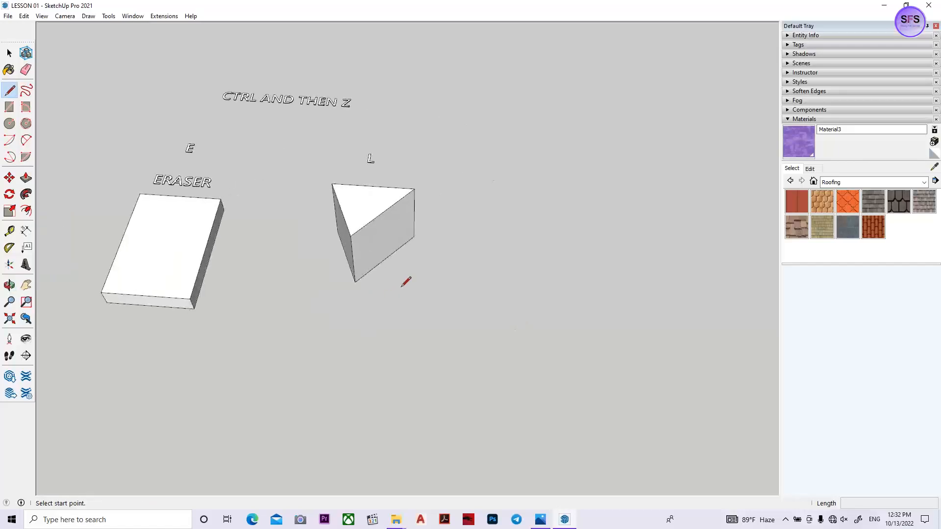
{"action": "scroll", "coordinate": [405, 282], "scroll_direction": "up", "scroll_amount": 3}
{"action": "left_click", "coordinate": [413, 268]}
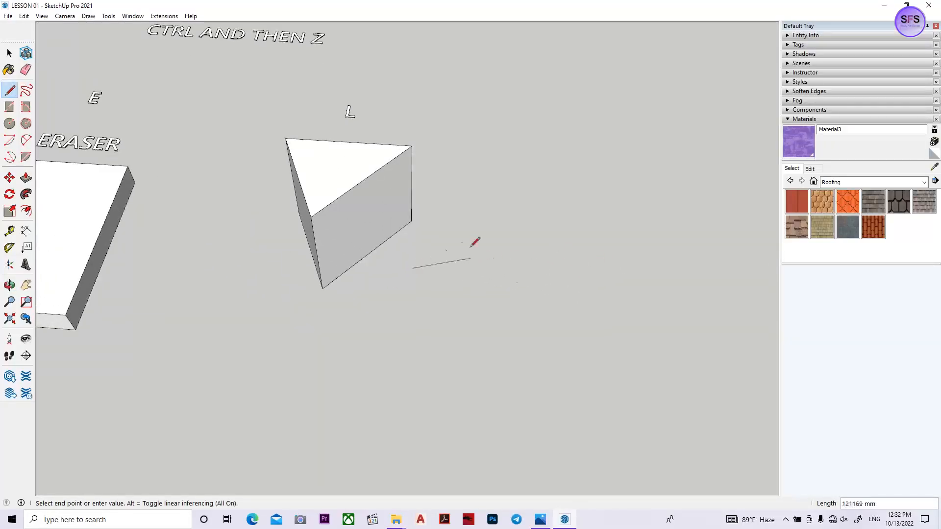
{"action": "left_click", "coordinate": [604, 332]}
{"action": "left_click", "coordinate": [414, 268]}
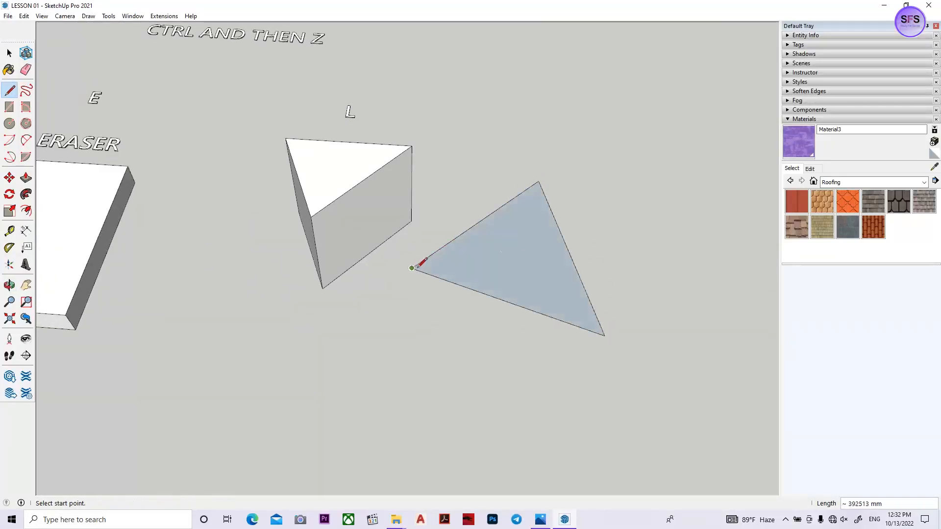
{"action": "key", "text": "space"}
Draw a second closed triangle with the Line tool, farther out beyond the first flat triangle
{"action": "middle_click_drag", "start_coordinate": [562, 244], "coordinate": [319, 298]}
{"action": "key", "text": "m"}
{"action": "key", "text": "l"}
{"action": "left_click", "coordinate": [508, 237]}
{"action": "left_click", "coordinate": [598, 371]}
{"action": "left_click", "coordinate": [654, 264]}
{"action": "left_click", "coordinate": [508, 237]}
{"action": "key", "text": "space"}
Draw a rectangle with the Rectangle tool in the empty area in front of the white eraser slab
{"action": "scroll", "coordinate": [507, 237], "scroll_direction": "down", "scroll_amount": 3}
{"action": "middle_click_drag", "start_coordinate": [508, 241], "coordinate": [591, 270]}
{"action": "middle_click_drag", "start_coordinate": [295, 346], "coordinate": [488, 316], "text": "shift"}
{"action": "scroll", "coordinate": [441, 313], "scroll_direction": "up", "scroll_amount": 2}
{"action": "key", "text": "r"}
{"action": "left_click", "coordinate": [437, 408]}
{"action": "left_click", "coordinate": [552, 347]}
{"action": "mouse_move", "coordinate": [550, 346]}
{"action": "middle_mouse_down"}
{"action": "mouse_move", "coordinate": [443, 363]}
{"action": "mouse_move", "coordinate": [461, 421]}
{"action": "mouse_move", "coordinate": [479, 330]}
{"action": "middle_mouse_up"}
{"action": "key", "text": "space"}
Draw a four-sided outline from connected lines directly beside the new rectangle, returning to its starting point
{"action": "scroll", "coordinate": [464, 316], "scroll_direction": "up", "scroll_amount": 2}
{"action": "key", "text": "l"}
{"action": "left_click", "coordinate": [503, 350]}
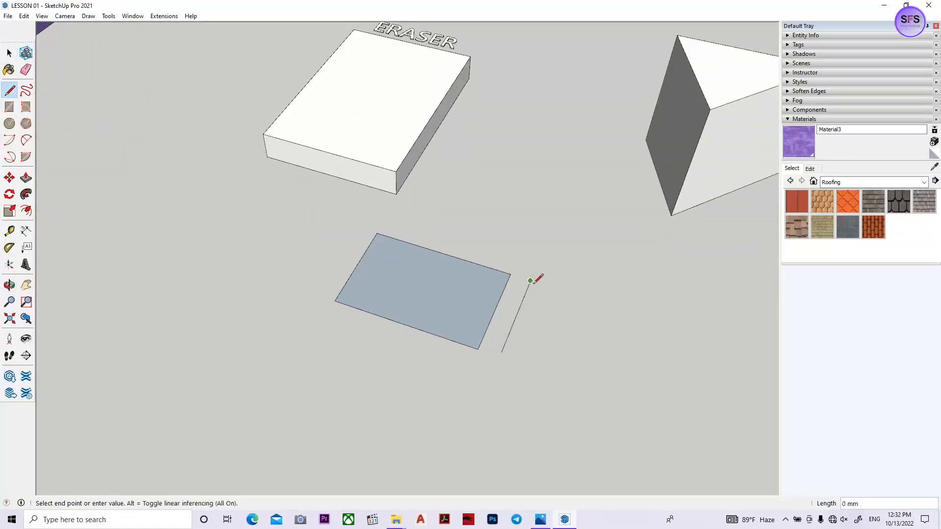
{"action": "left_click", "coordinate": [588, 375]}
{"action": "left_click", "coordinate": [501, 353]}
{"action": "key", "text": "space"}
{"action": "scroll", "coordinate": [562, 345], "scroll_direction": "down", "scroll_amount": 1}
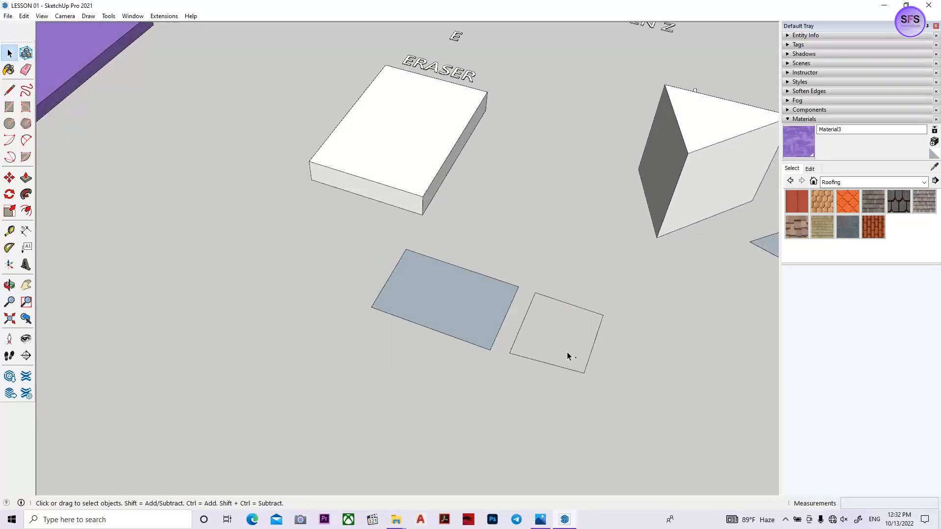
Try to turn the four-sided outline into a face by retracing its front edge along the red axis
{"action": "scroll", "coordinate": [567, 352], "scroll_direction": "up", "scroll_amount": 2}
{"action": "key", "text": "l"}
{"action": "left_click", "coordinate": [483, 352]}
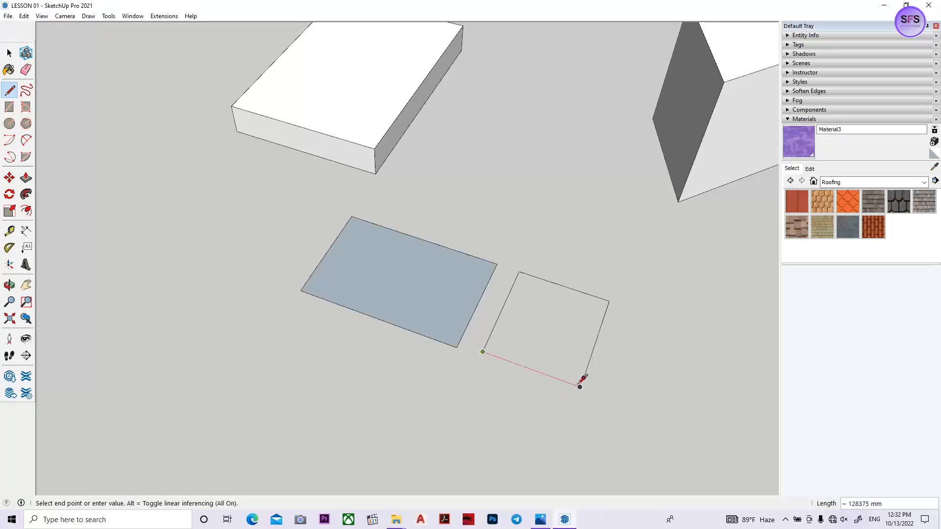
{"action": "left_click", "coordinate": [584, 379]}
{"action": "key", "text": "space"}
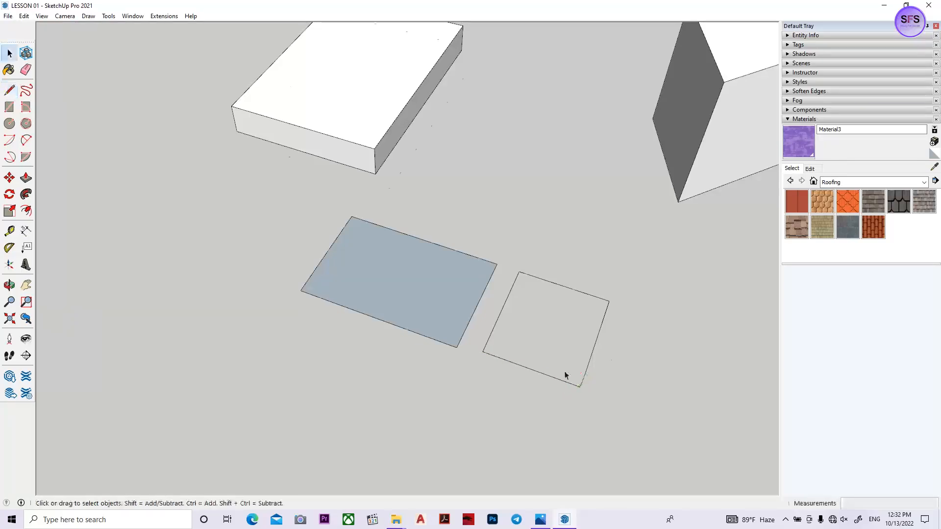
Select the edges of the unfilled four-sided outline beside the rectangle and delete them
{"action": "scroll", "coordinate": [557, 375], "scroll_direction": "down", "scroll_amount": 3}
{"action": "middle_click_drag", "start_coordinate": [545, 371], "coordinate": [568, 337]}
{"action": "left_click_drag", "start_coordinate": [524, 293], "coordinate": [519, 298]}
{"action": "scroll", "coordinate": [519, 298], "scroll_direction": "up", "scroll_amount": 2}
{"action": "middle_click_drag", "start_coordinate": [528, 326], "coordinate": [565, 284]}
{"action": "left_click_drag", "start_coordinate": [565, 285], "coordinate": [594, 335]}
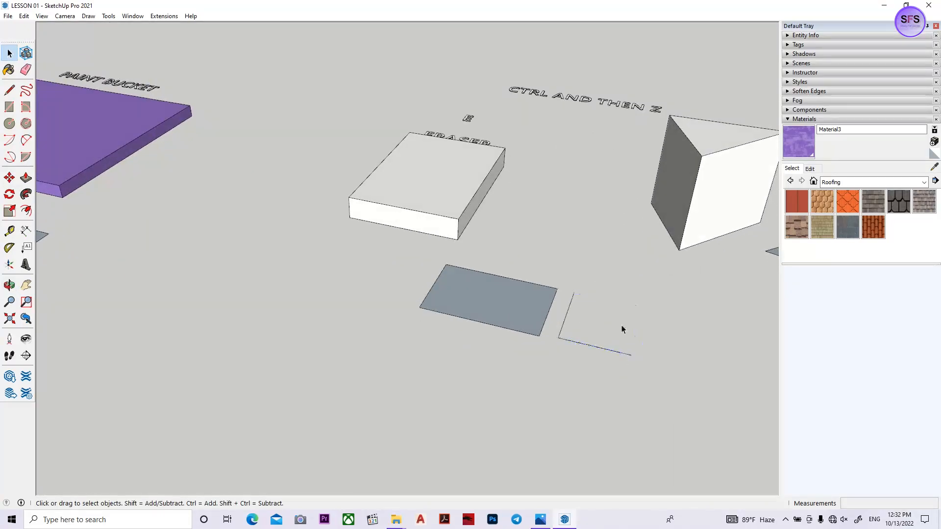
{"action": "scroll", "coordinate": [585, 363], "scroll_direction": "up", "scroll_amount": 2}
{"action": "left_click_drag", "start_coordinate": [545, 259], "coordinate": [545, 256]}
{"action": "key", "text": "Delete"}
{"action": "scroll", "coordinate": [563, 337], "scroll_direction": "up", "scroll_amount": 2}
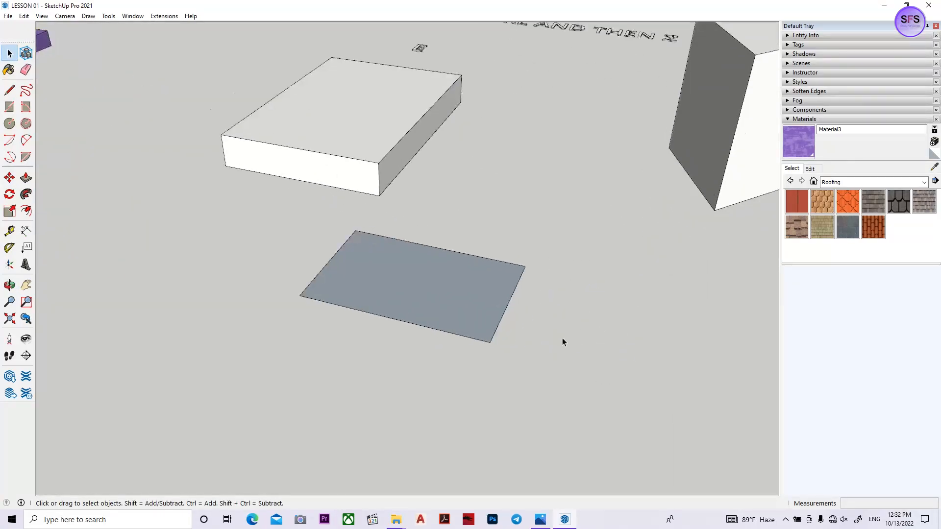
Draw a closed four-sided face beside the rectangle from connected lines, with its long edges parallel to the red axis
{"action": "key", "text": "l"}
{"action": "left_click", "coordinate": [540, 265]}
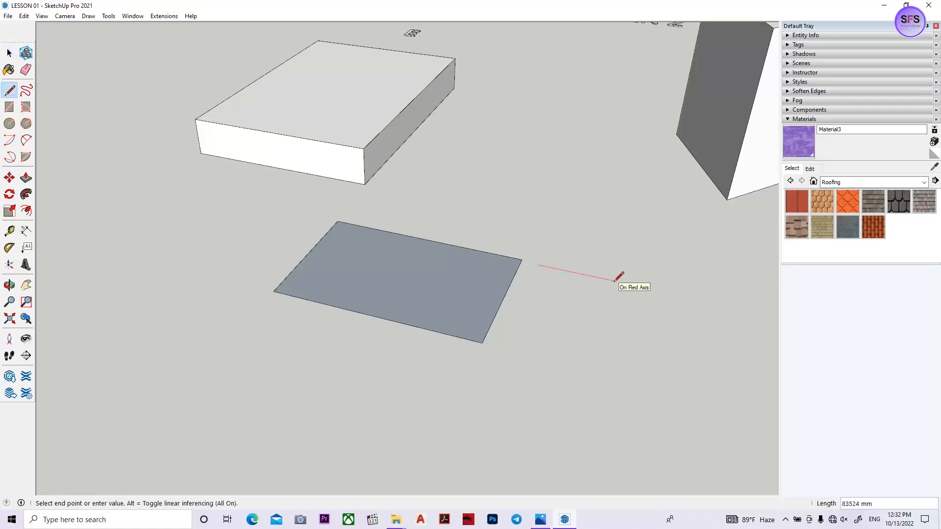
{"action": "left_click", "coordinate": [696, 297]}
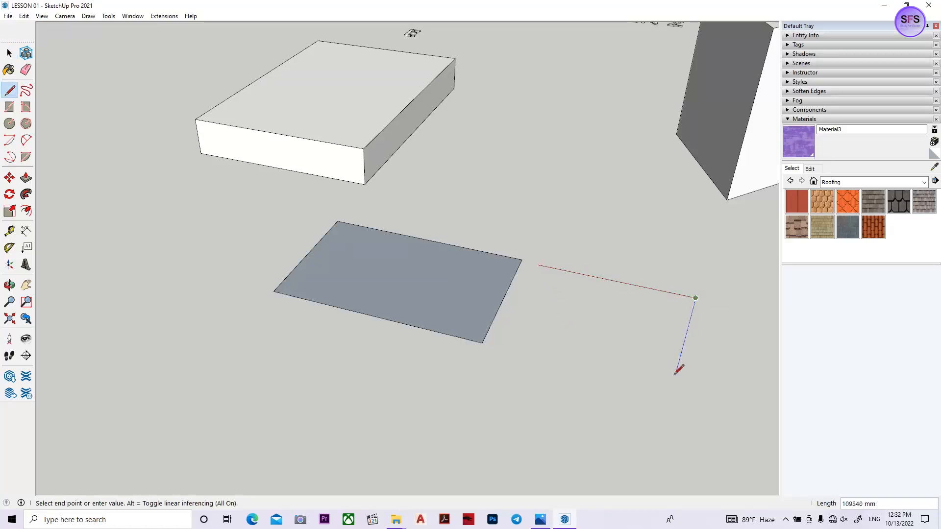
{"action": "middle_click_drag", "start_coordinate": [684, 368], "coordinate": [593, 312]}
{"action": "left_click", "coordinate": [581, 315]}
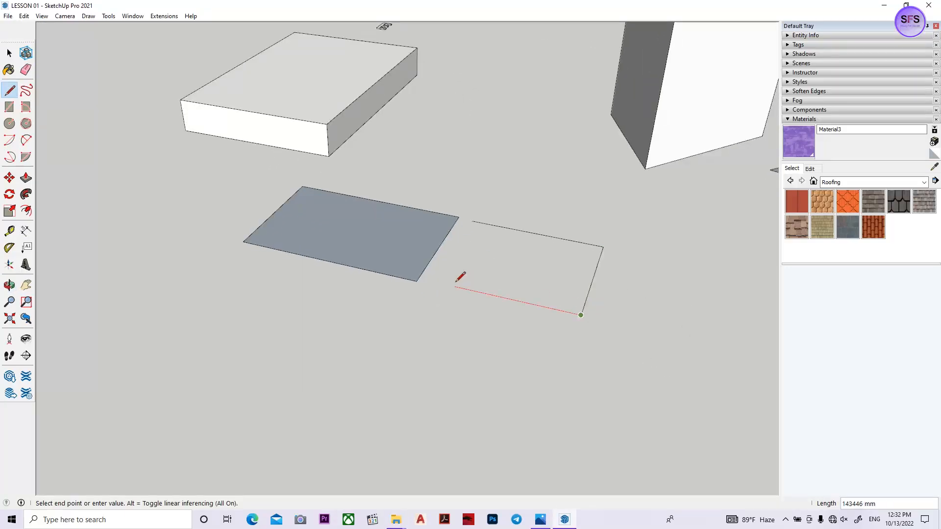
{"action": "left_click", "coordinate": [472, 220]}
{"action": "mouse_move", "coordinate": [551, 275]}
{"action": "middle_mouse_down"}
{"action": "mouse_move", "coordinate": [422, 329]}
{"action": "mouse_move", "coordinate": [588, 346]}
{"action": "mouse_move", "coordinate": [508, 366]}
{"action": "mouse_move", "coordinate": [501, 430]}
{"action": "mouse_move", "coordinate": [330, 361]}
{"action": "mouse_move", "coordinate": [374, 364]}
{"action": "mouse_move", "coordinate": [380, 212]}
{"action": "middle_mouse_up"}
{"action": "scroll", "coordinate": [345, 190], "scroll_direction": "up", "scroll_amount": 3}
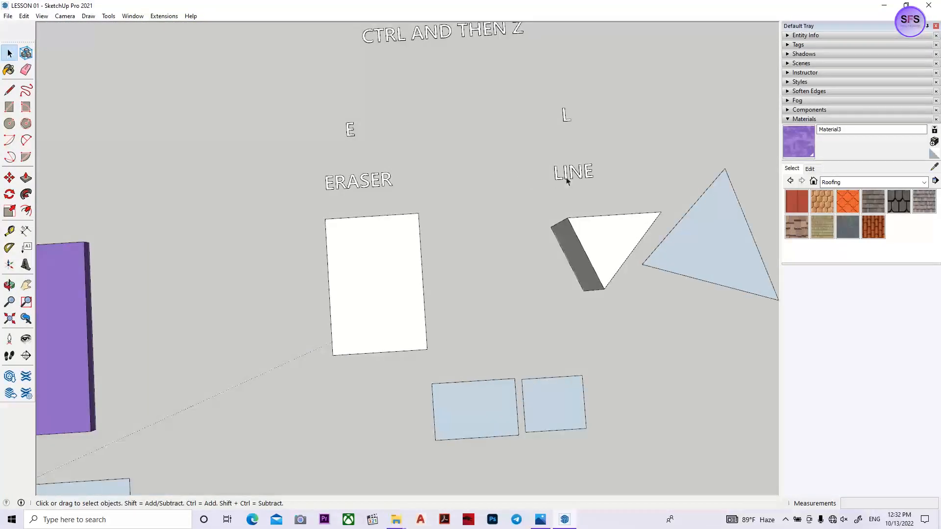
{"action": "scroll", "coordinate": [567, 181], "scroll_direction": "down", "scroll_amount": 5}
{"action": "scroll", "coordinate": [533, 228], "scroll_direction": "up", "scroll_amount": 2}
{"action": "scroll", "coordinate": [534, 230], "scroll_direction": "up", "scroll_amount": 3}
{"action": "scroll", "coordinate": [538, 235], "scroll_direction": "down", "scroll_amount": 6}
{"action": "middle_click_drag", "start_coordinate": [539, 237], "coordinate": [357, 152]}
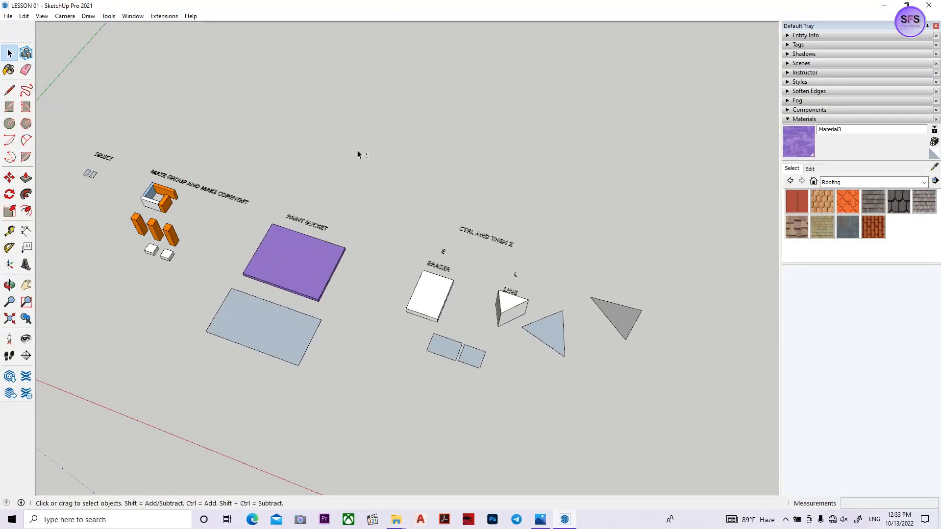